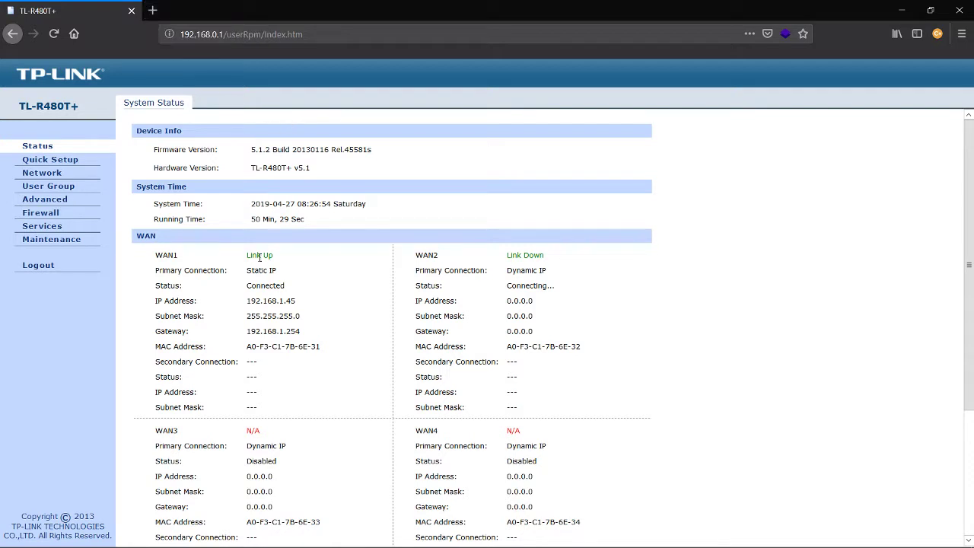
left_click(152, 9)
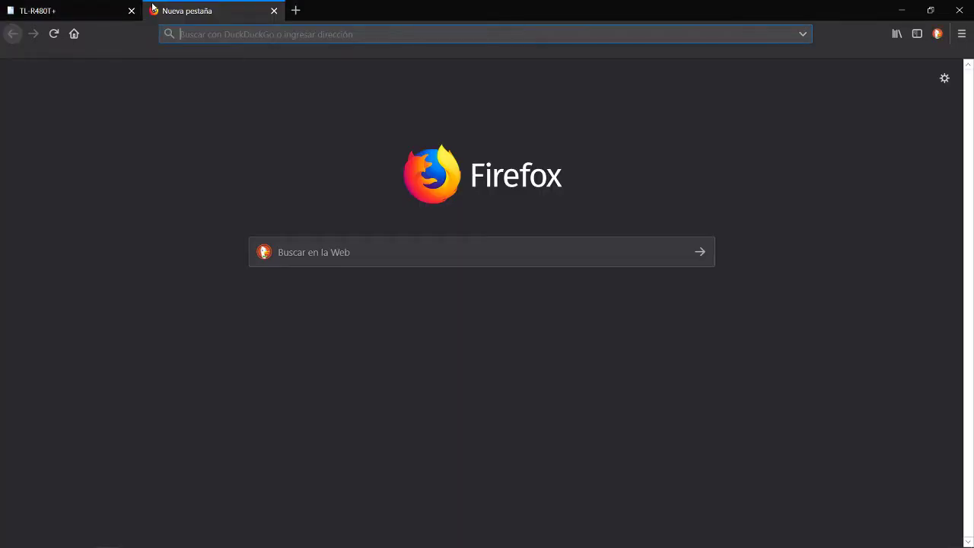
type("face")
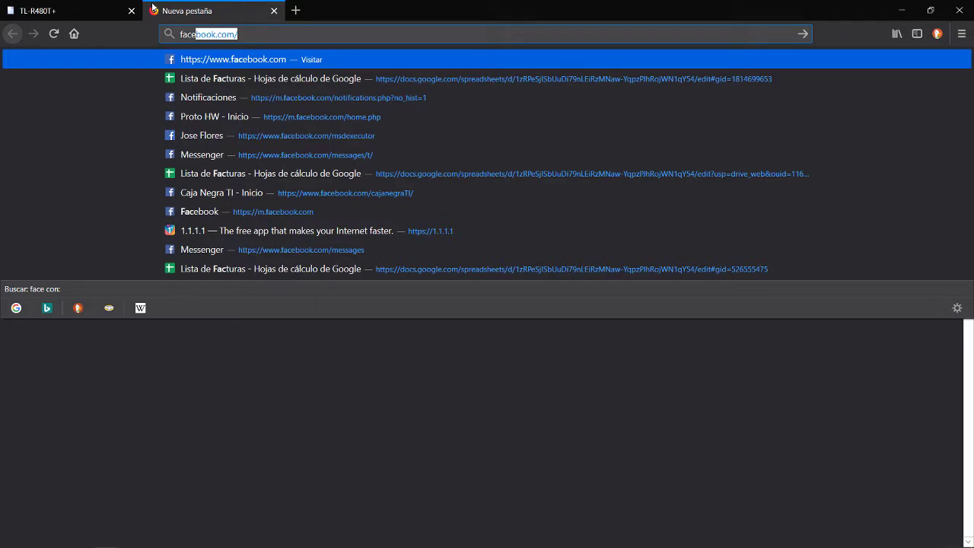
key("ctrl+w")
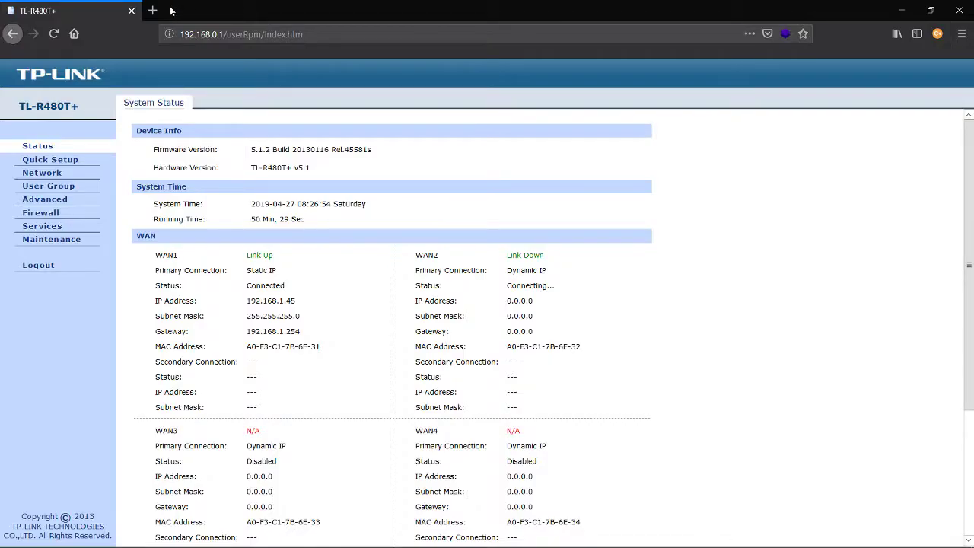
Open YouTube in a new browser tab and view the details of its security certificate
left_click(155, 10)
type("you")
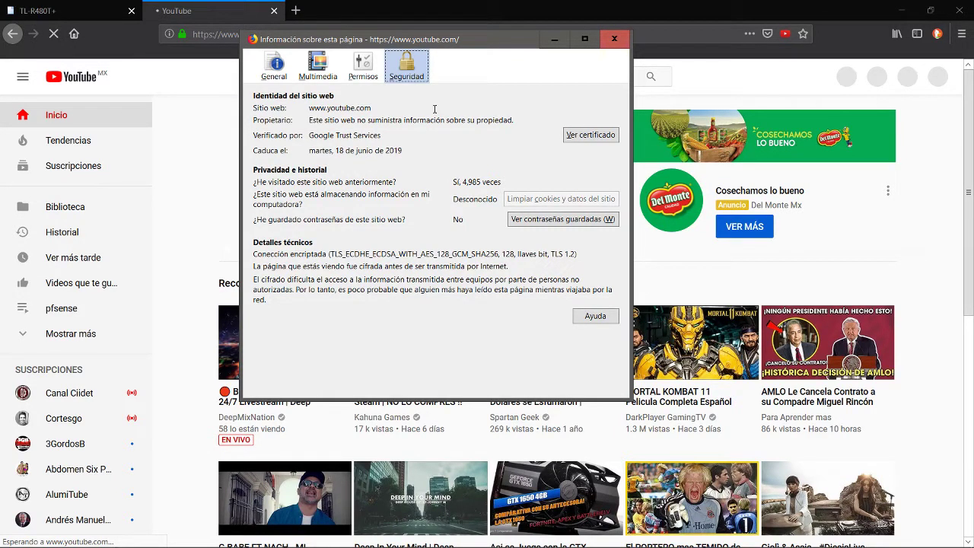
left_click(590, 135)
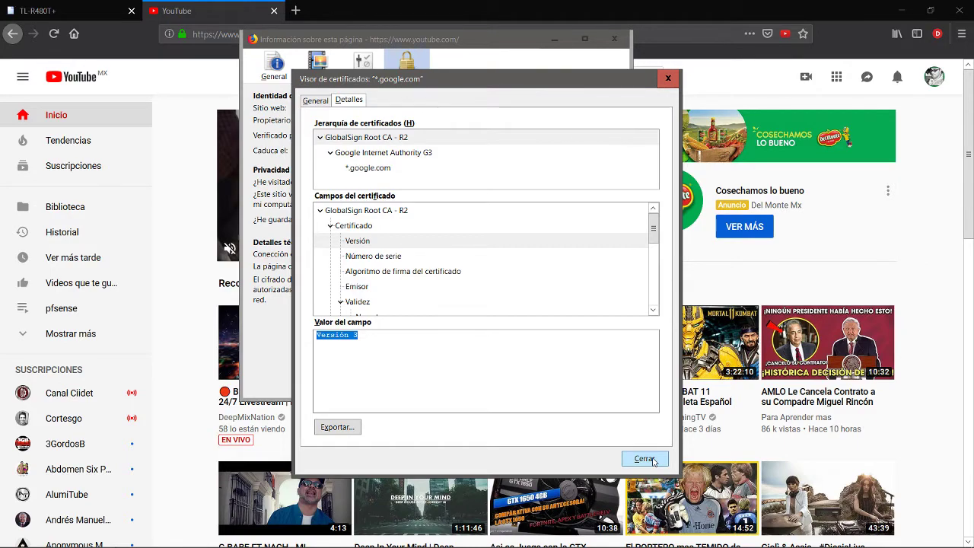
Open instagram.com in another new browser tab
left_click(295, 11)
type("in")
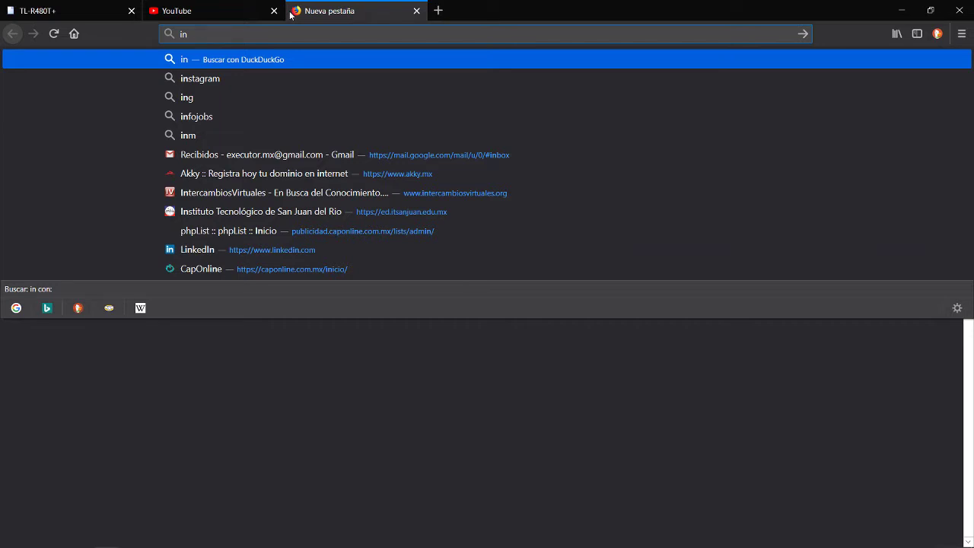
type("stagram")
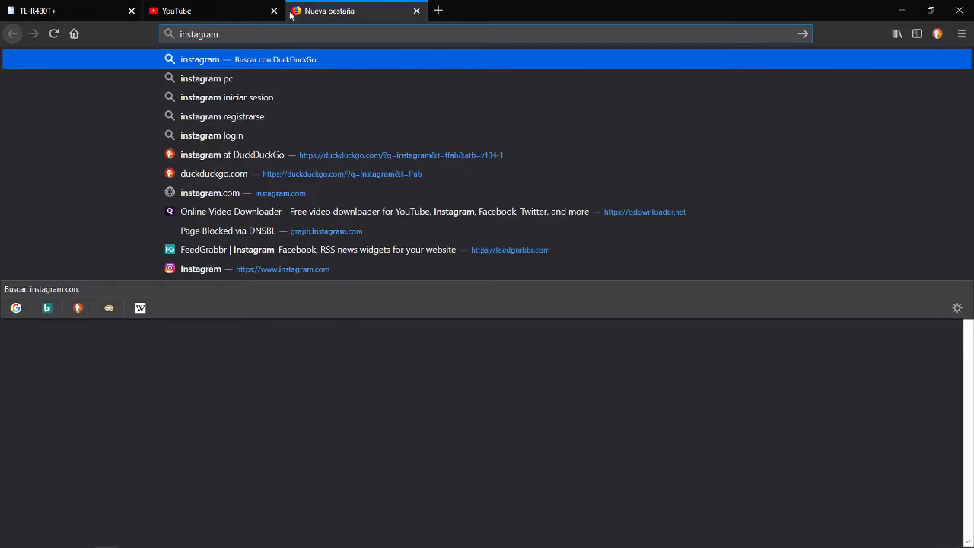
type(".com")
key("Return")
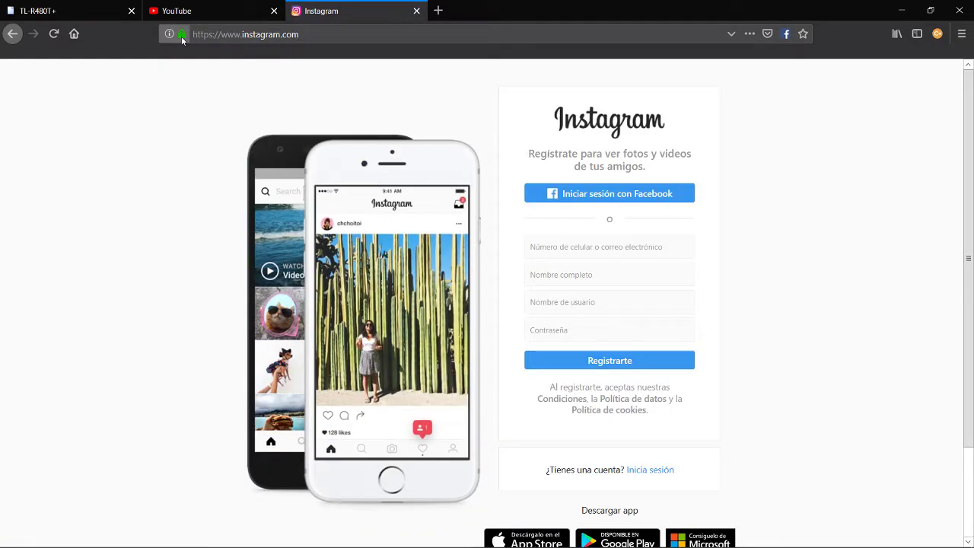
Inspect the version field in the details of Instagram's security certificate and close the certificate information
left_click(171, 34)
left_click(398, 93)
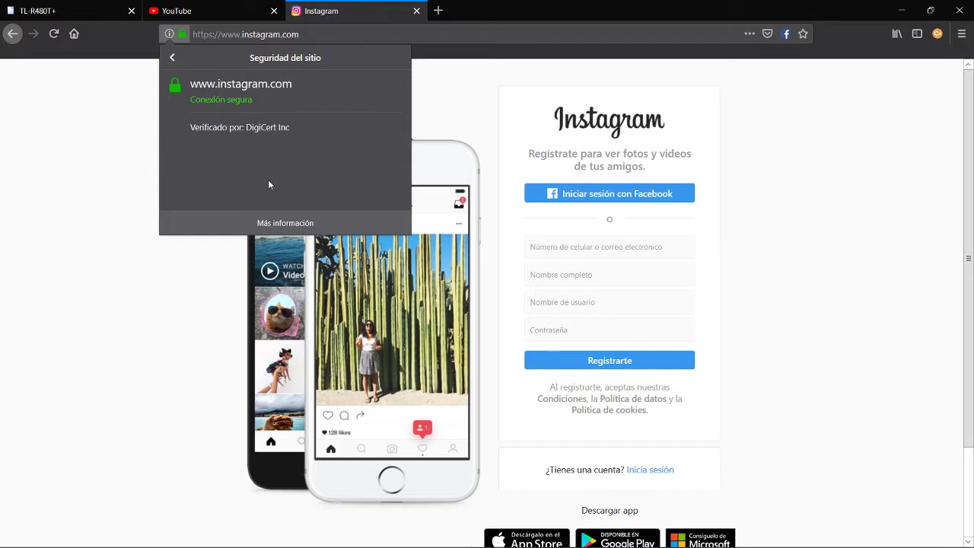
left_click(279, 224)
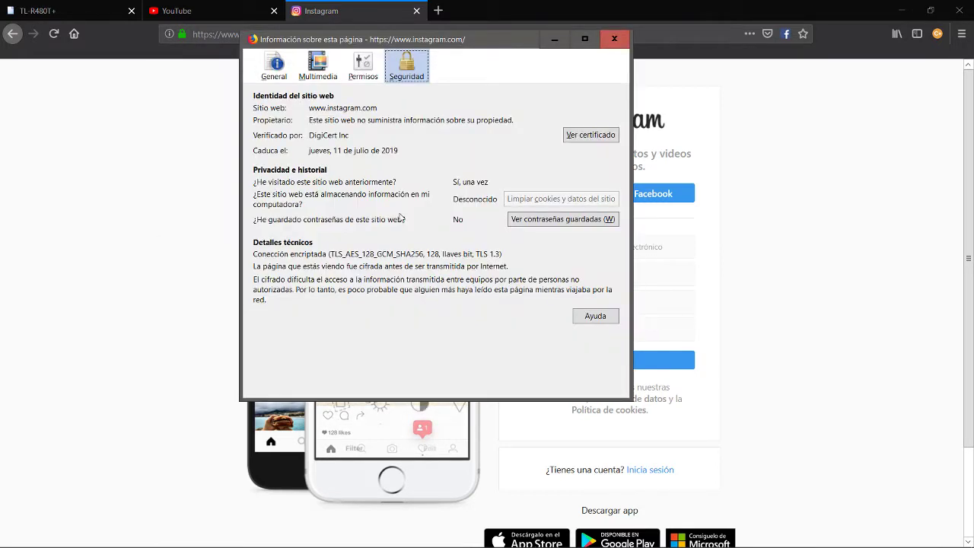
left_click(591, 134)
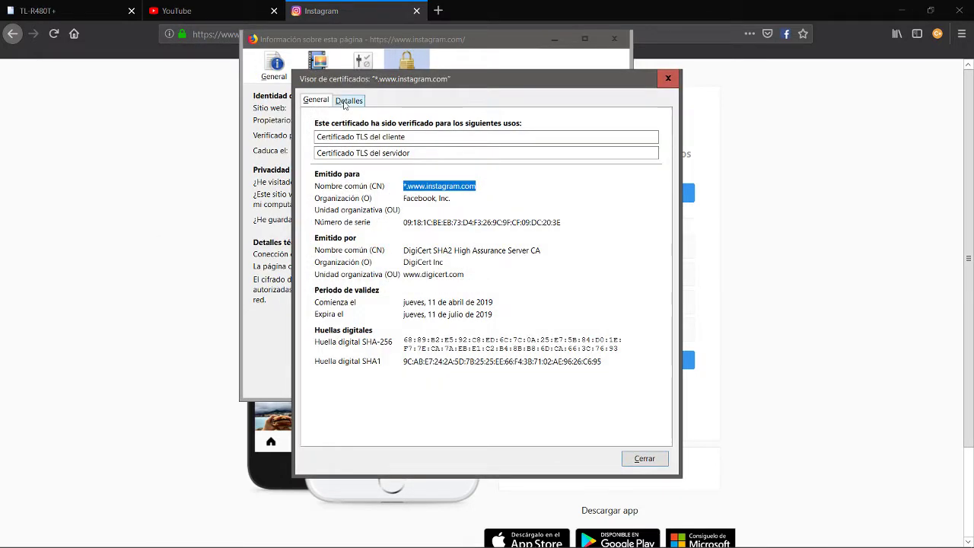
left_click(347, 100)
left_click(354, 244)
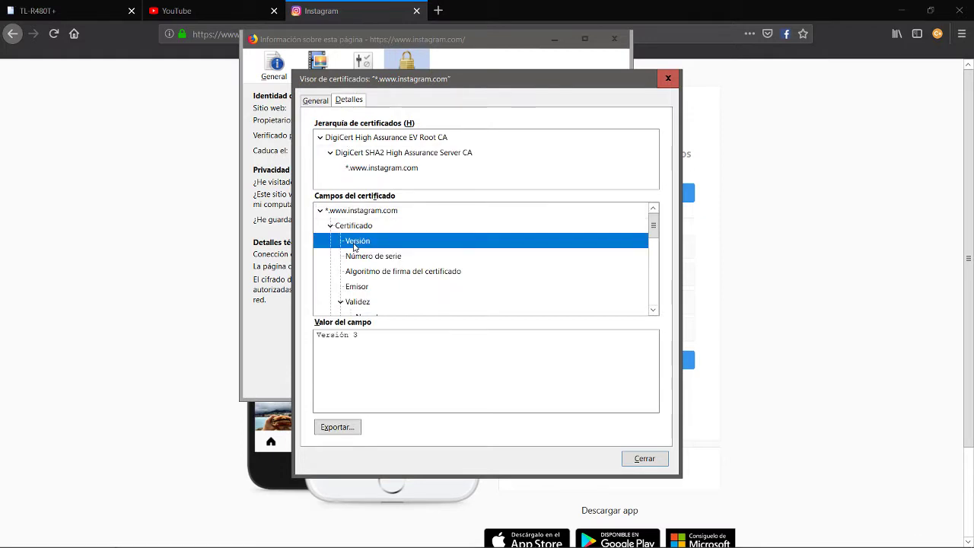
left_click(374, 342)
key("ctrl+a")
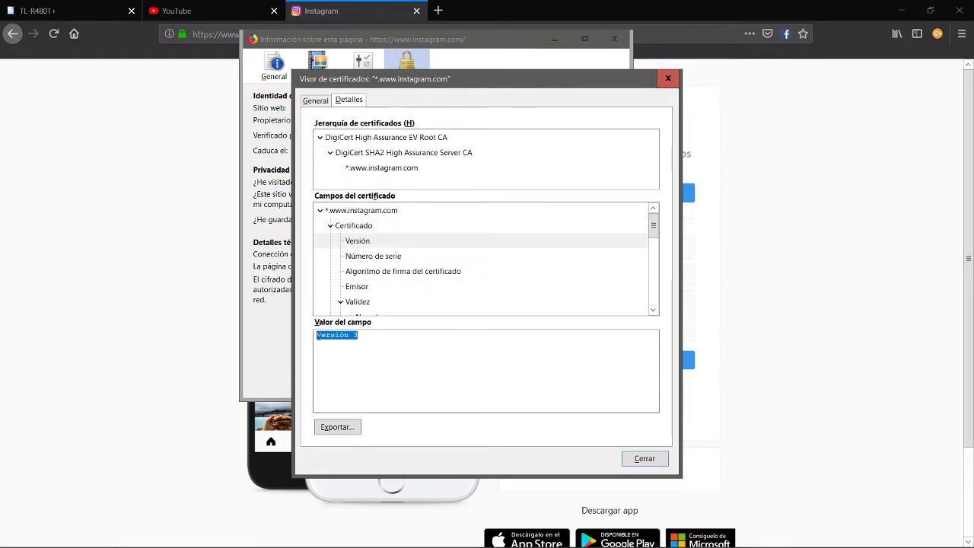
left_click(667, 79)
left_click(614, 39)
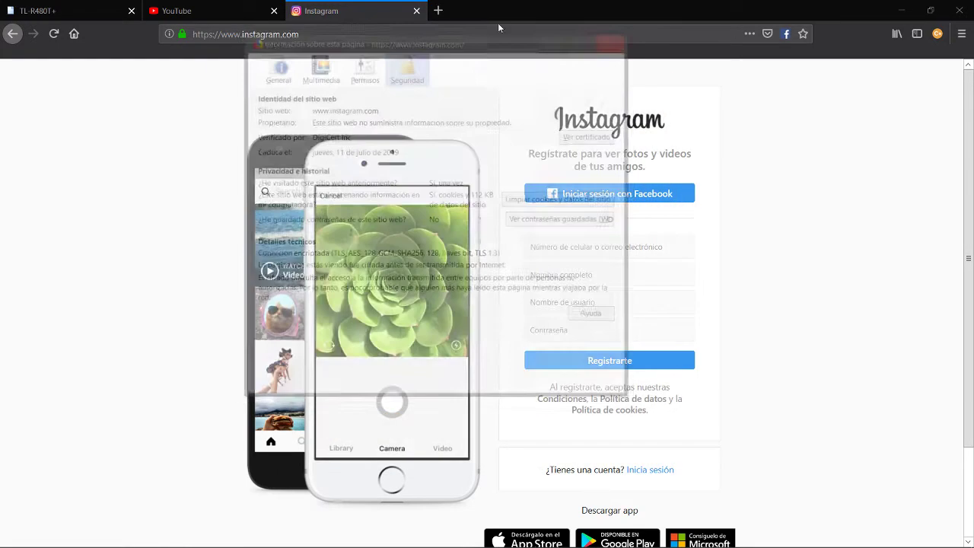
Return to the router's status page, enlarge it to 133% and examine the firmware version and WAN connections
left_click(64, 11)
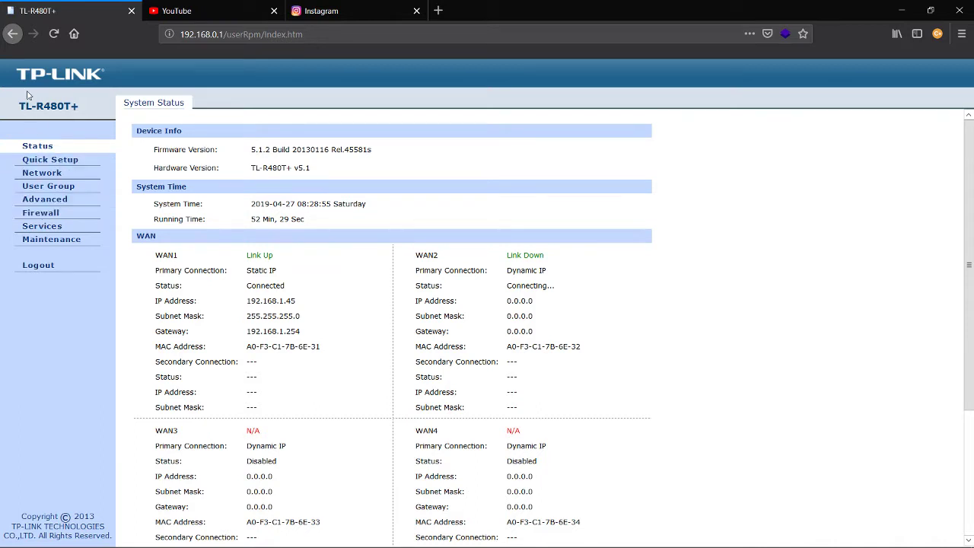
left_click_drag(250, 149, 350, 149)
key("ctrl+plus")
key("ctrl+plus")
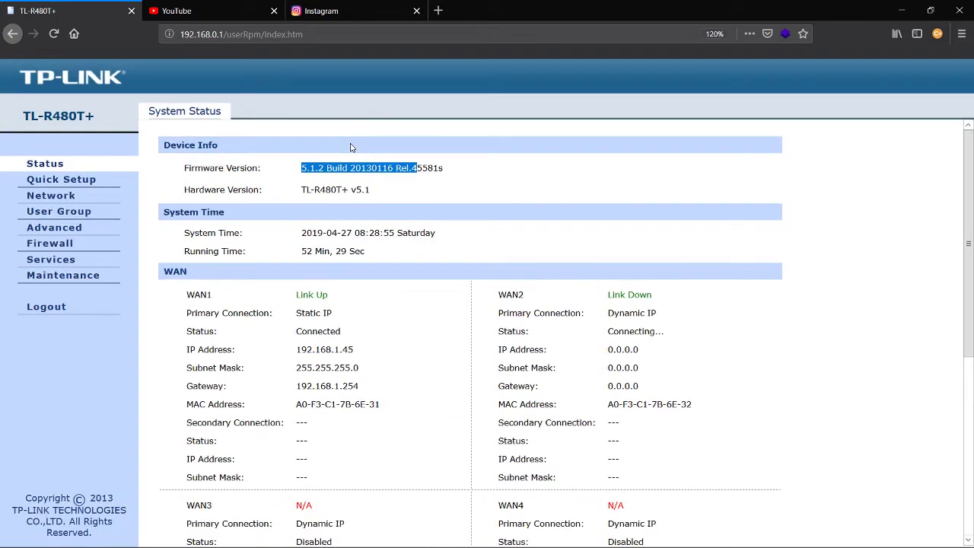
key("ctrl+plus")
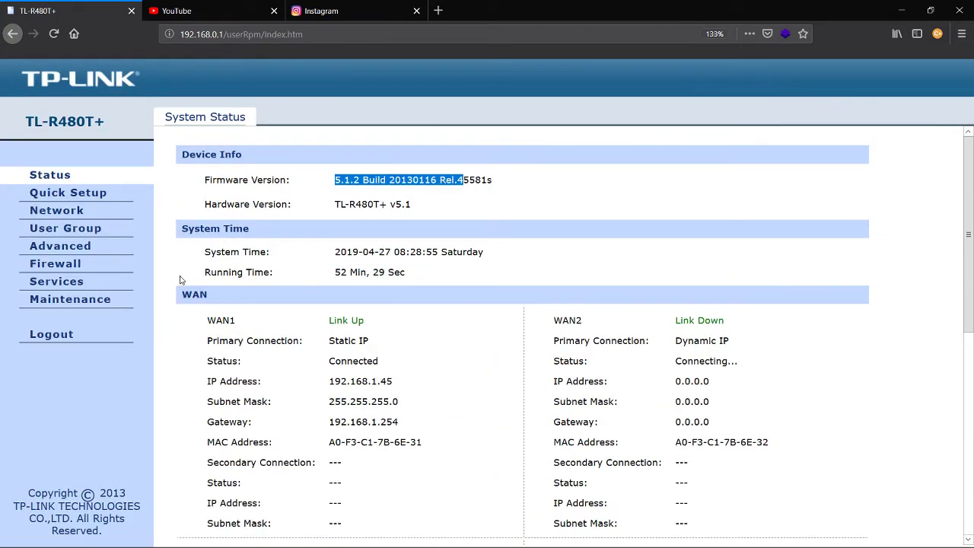
scroll(181, 280, "down", 3)
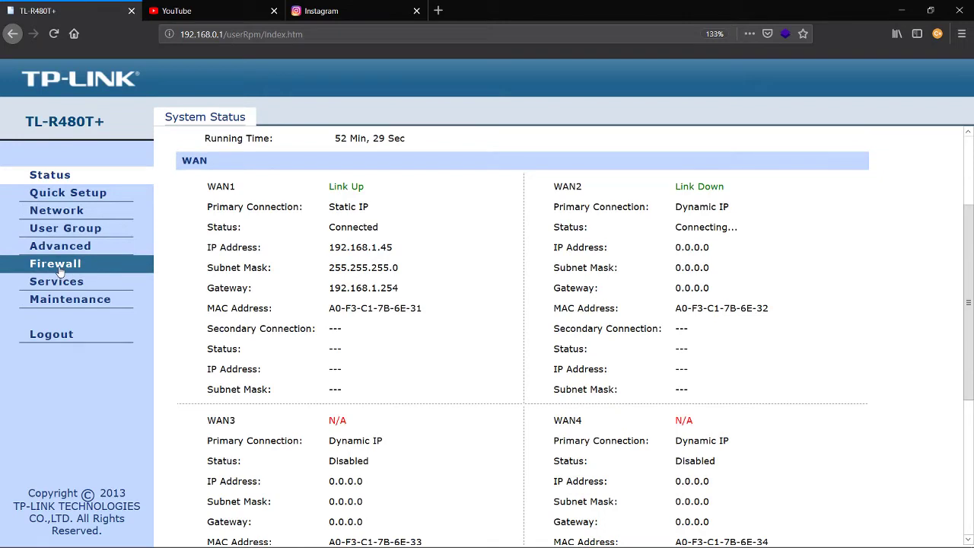
Open the firewall's access control and save URL filtering as enabled, denying the listed URLs and permitting the rest
left_click(60, 272)
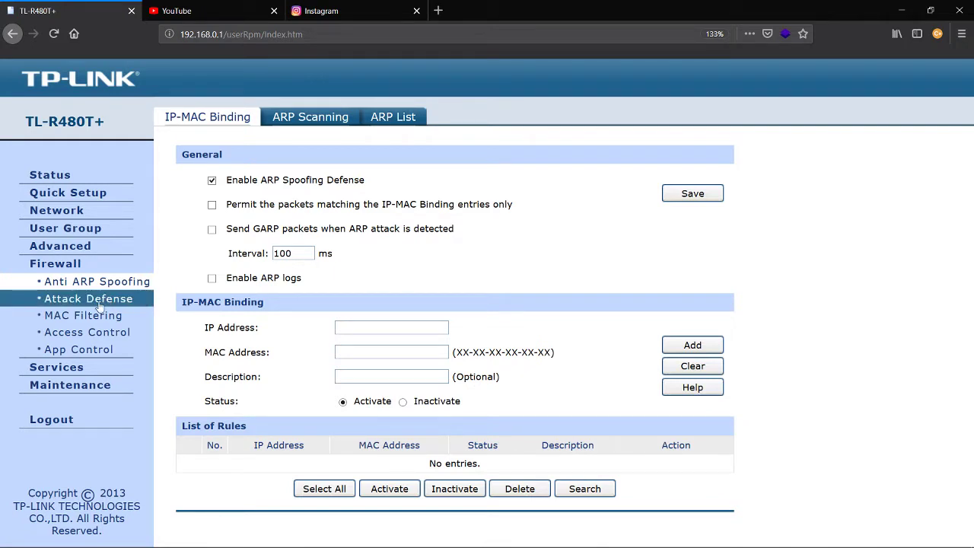
left_click(65, 338)
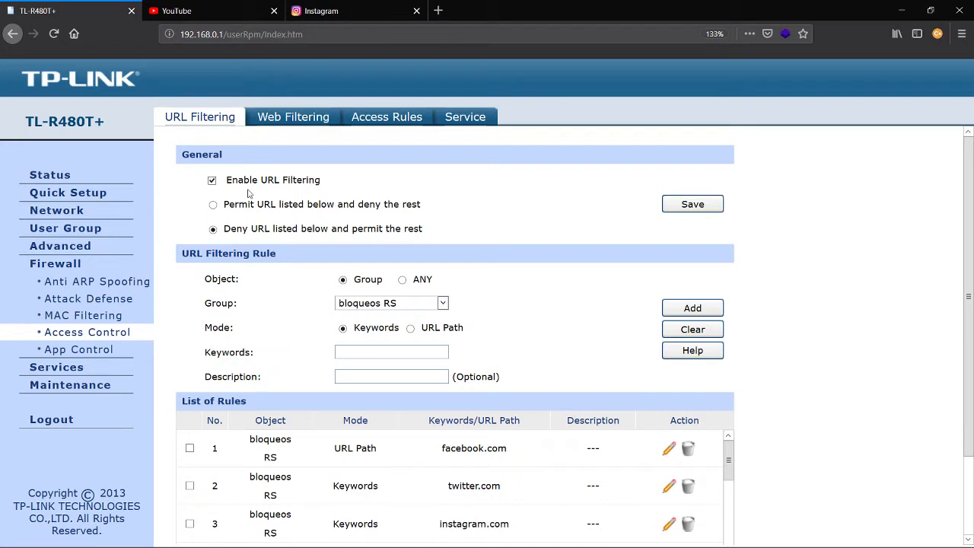
left_click(211, 182)
left_click(212, 183)
left_click_drag(223, 229, 444, 229)
left_click(444, 229)
left_click(681, 212)
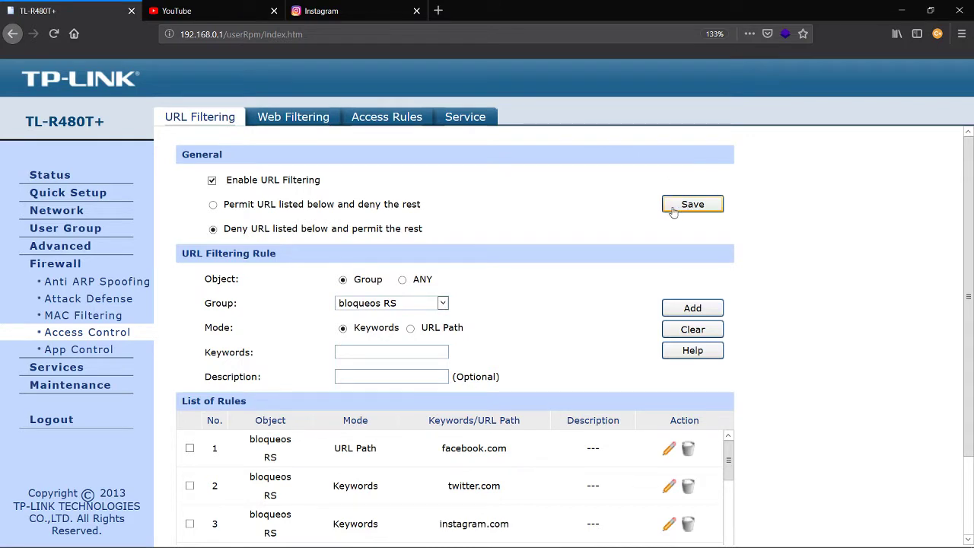
Turn URL filtering off, review the list of rules, and turn filtering back on and save it
left_click(212, 181)
scroll(449, 202, "down", 1)
scroll(452, 207, "down", 2)
scroll(471, 426, "down", 4)
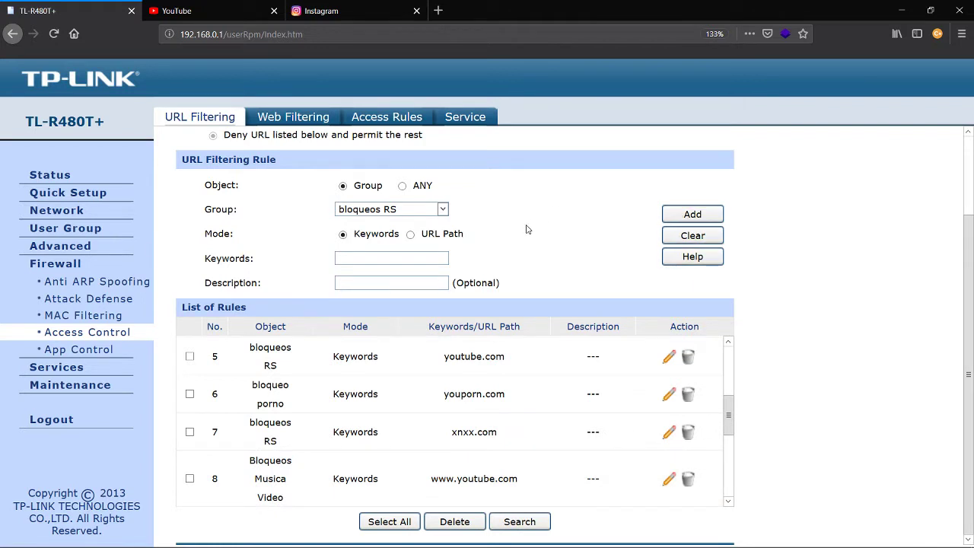
scroll(525, 227, "up", 2)
left_click(213, 181)
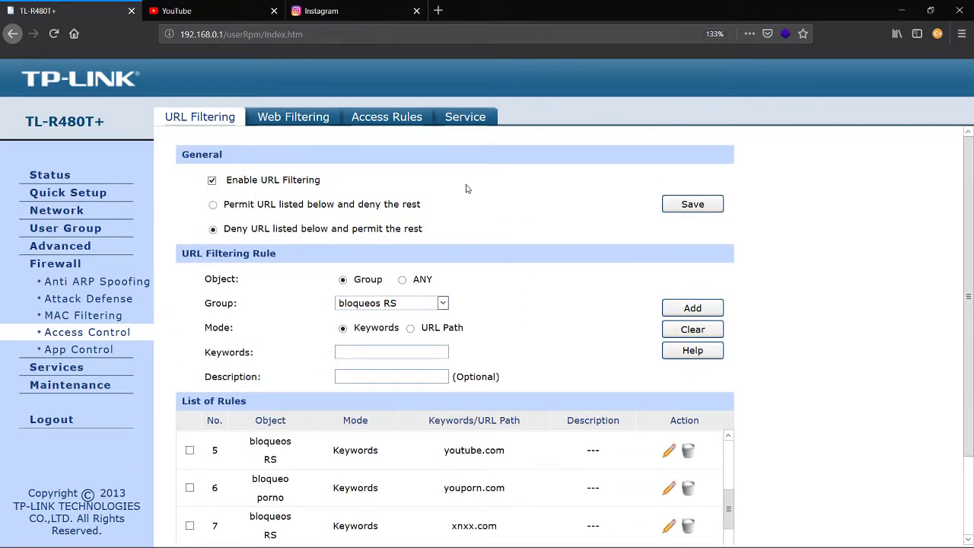
left_click(695, 204)
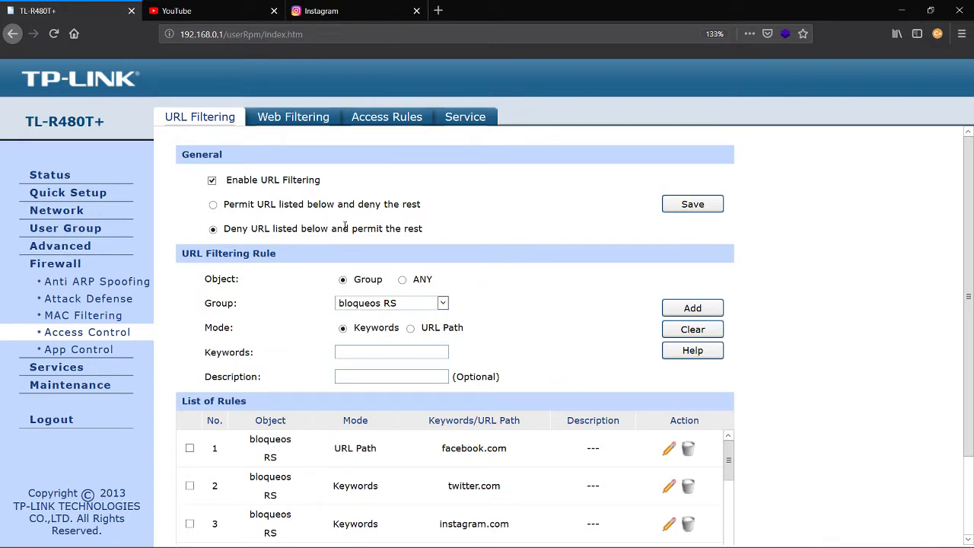
Start a new user group member named contabilidad1, with a description stating who uses the computer
left_click(70, 227)
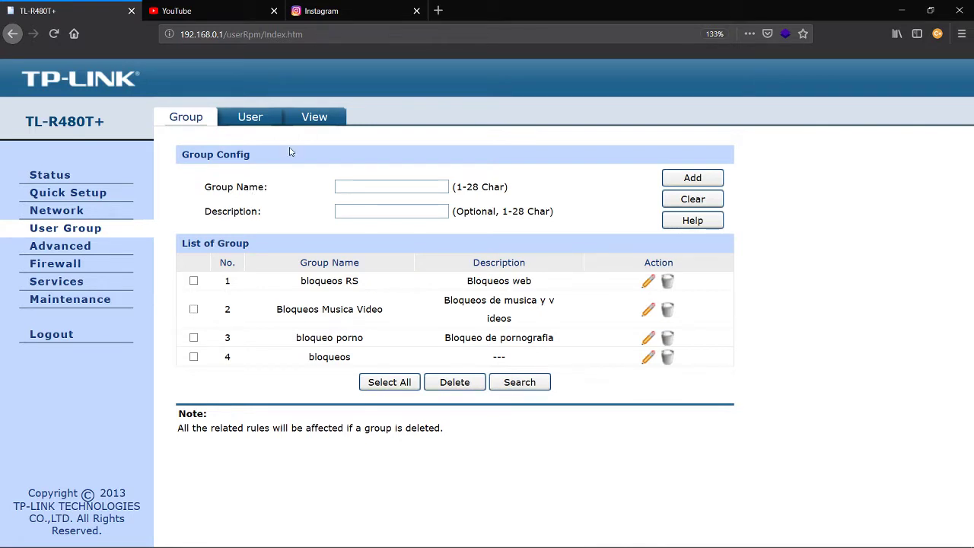
left_click(240, 123)
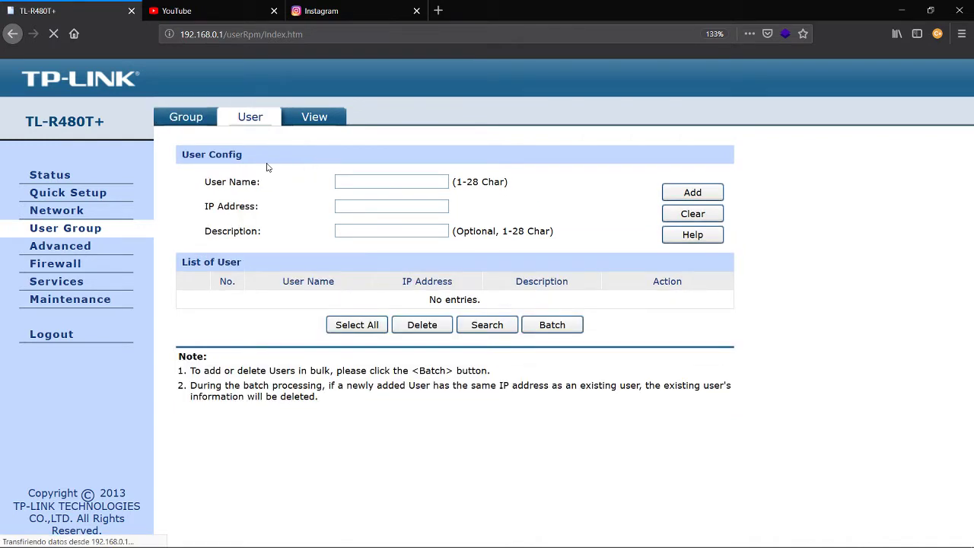
left_click(365, 180)
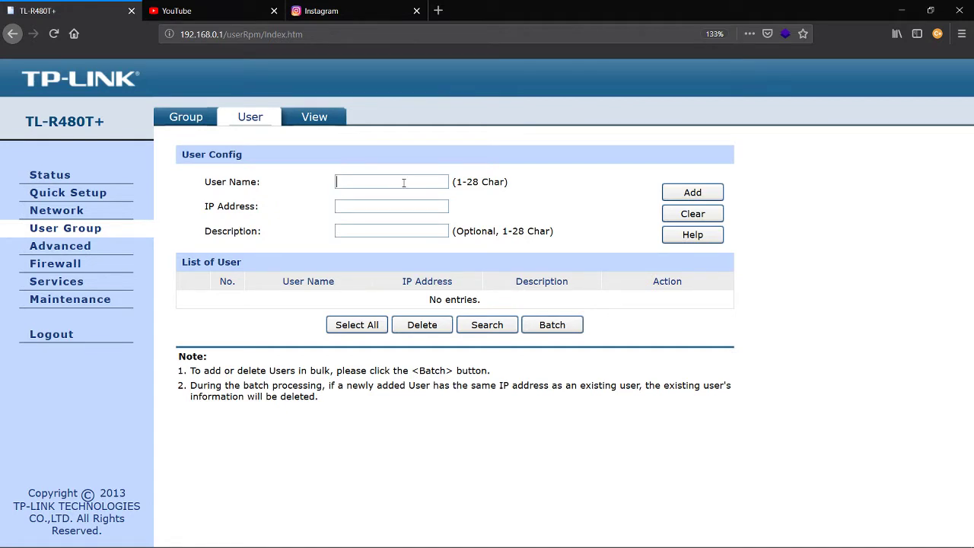
type("contabilidad1")
left_click(391, 226)
type("chuchito")
key("Home")
type("utiliza")
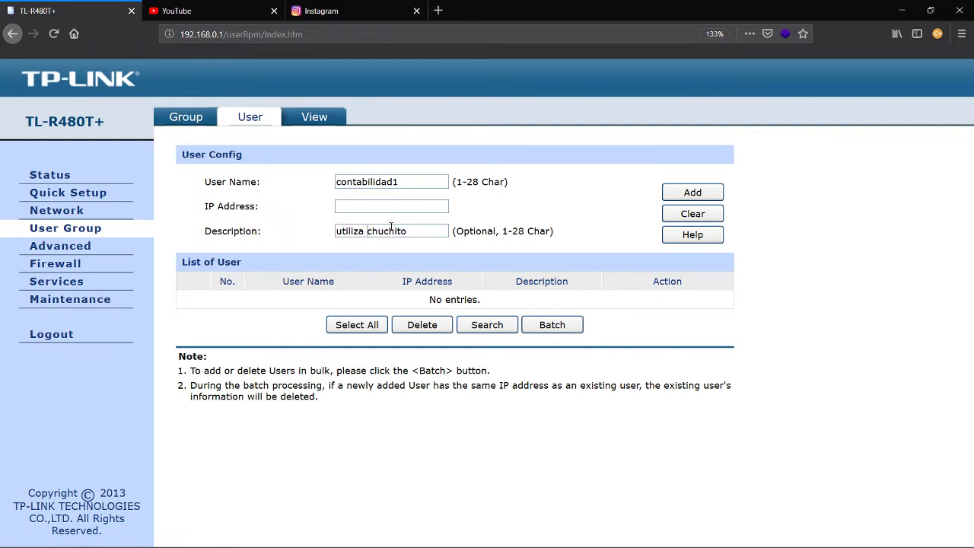
Set the contabilidad1 user's IP address to 192.168.0.5 and add the user to the list
left_click(713, 195)
left_click(517, 264)
left_click(367, 203)
type("192.168.0.5")
left_click(697, 199)
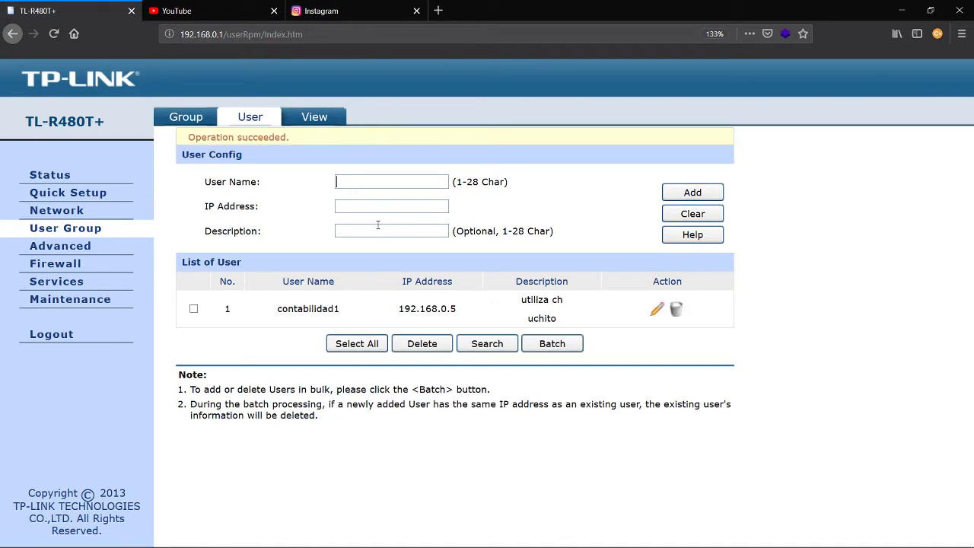
Add a user named finanzas3 with IP address 192.168.0.14 and the description "contador auxiliar"
type("finanzas1")
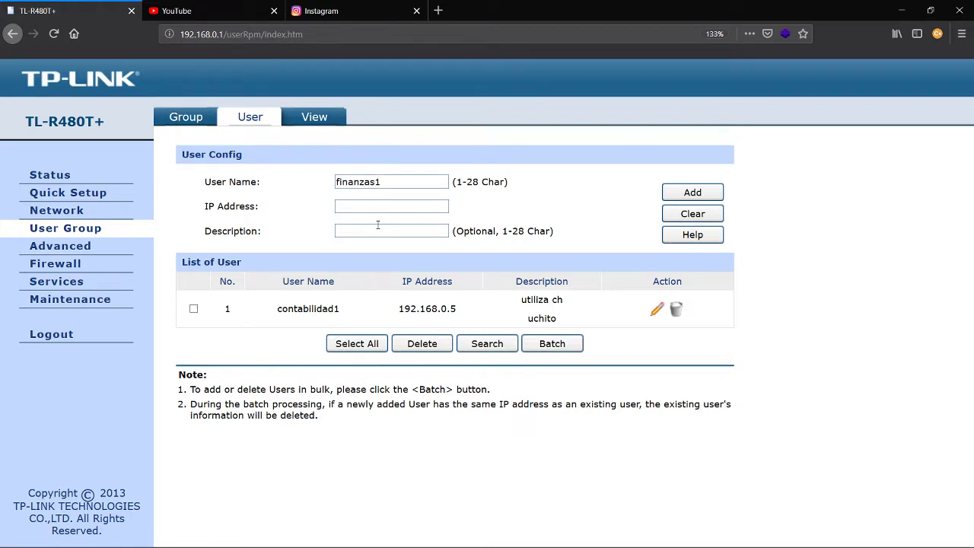
key("BackSpace")
type("3")
key("Tab")
type("192.168")
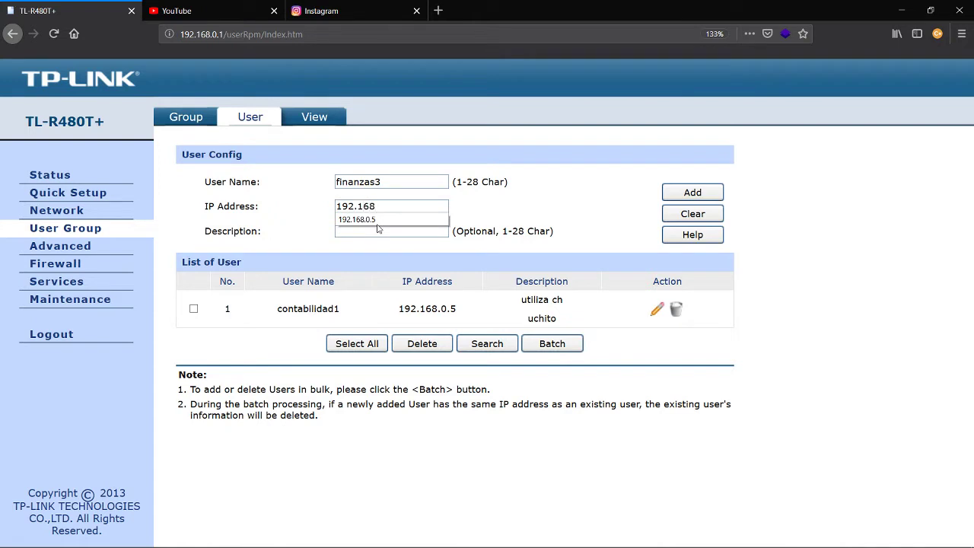
type(".0.14")
key("Tab")
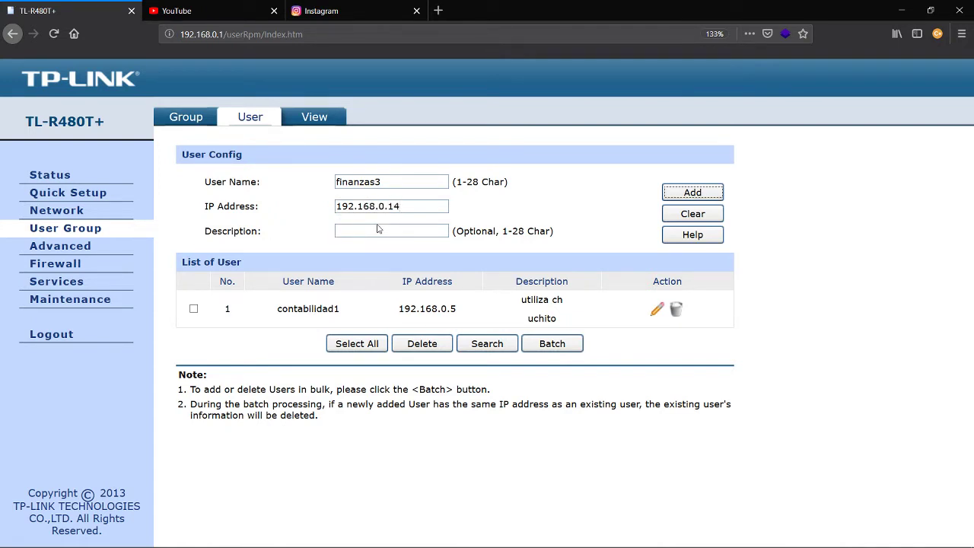
left_click(377, 229)
type("contador auxiliar")
left_click(693, 191)
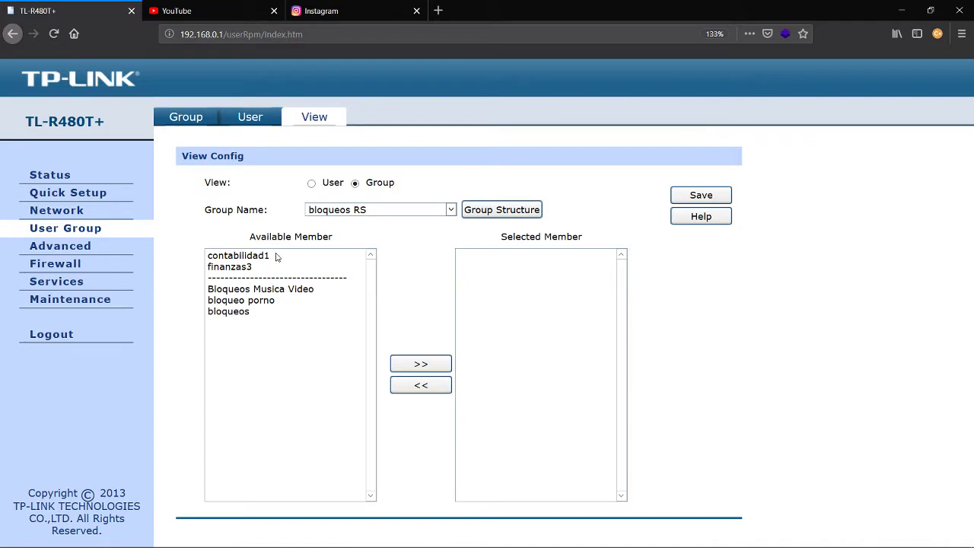
Check which groups can receive members in the group view and return to the list of groups
left_click(399, 210)
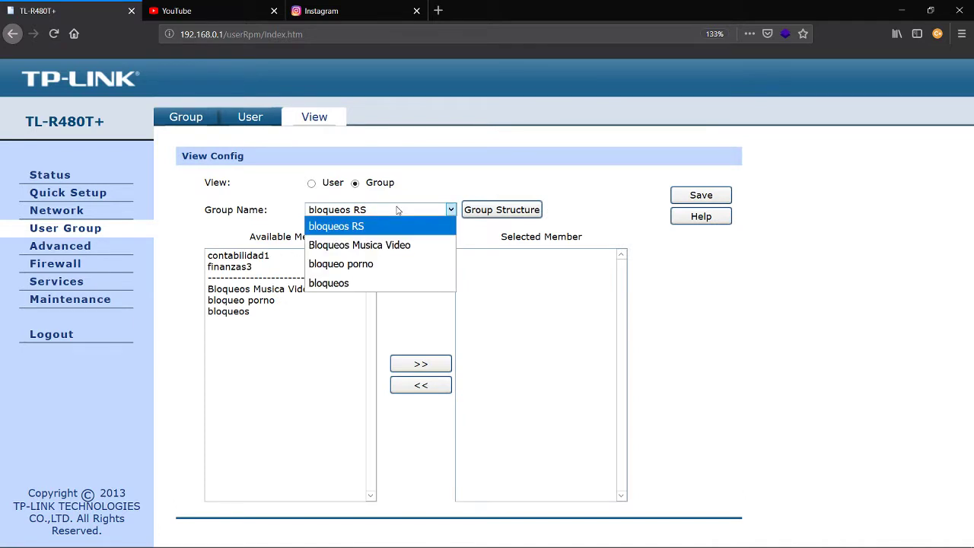
left_click(399, 210)
left_click(196, 116)
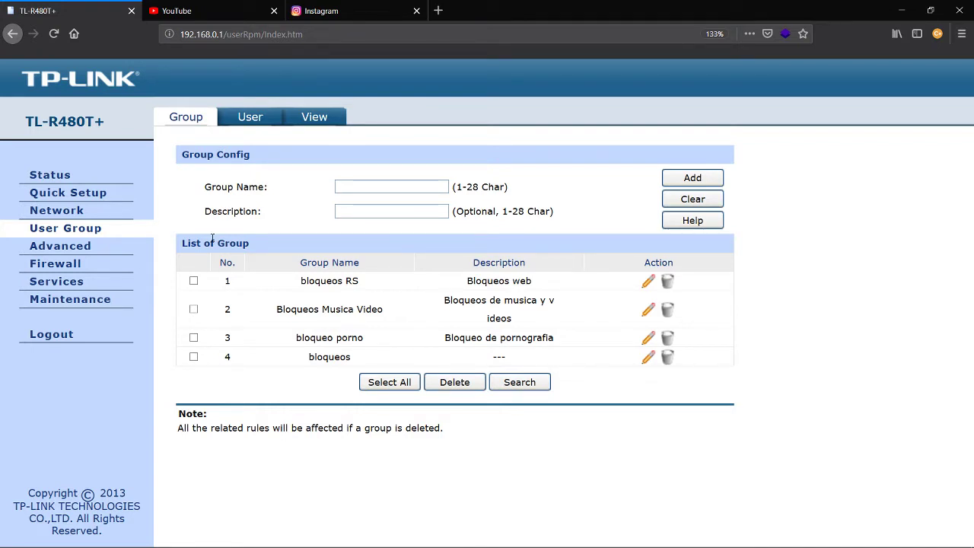
Add a user group named contraloria with the description contraloria
type("contraloria")
double_click(398, 187)
key("ctrl+c")
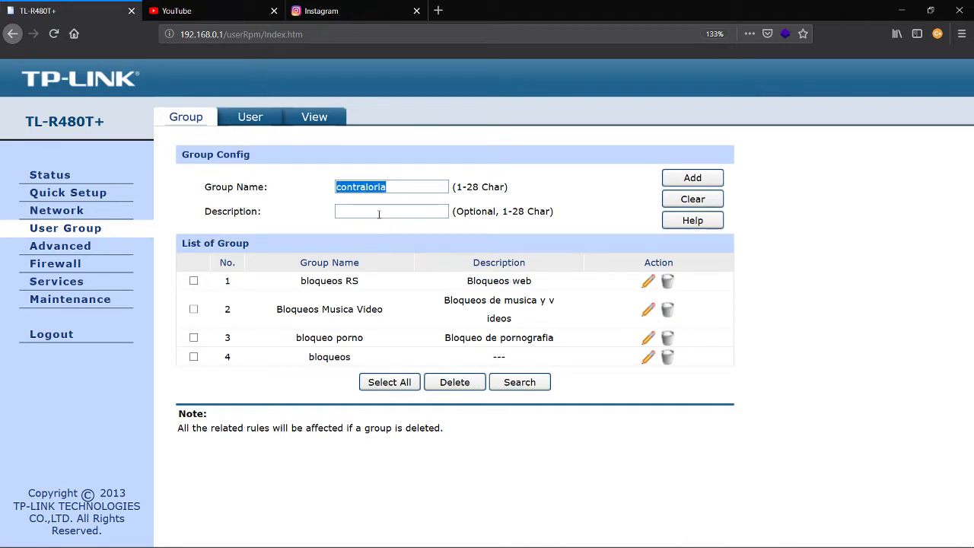
left_click(379, 211)
key("ctrl+v")
left_click(690, 178)
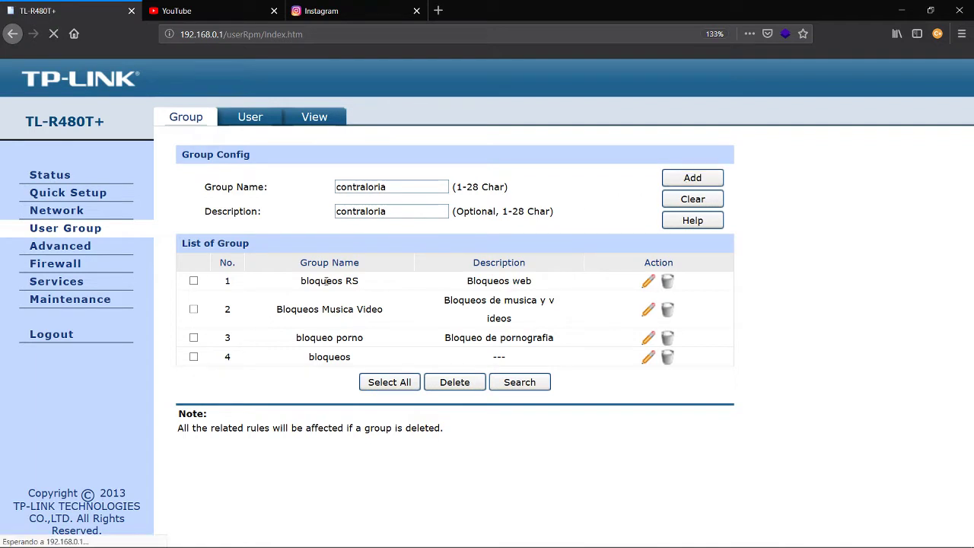
Assign the users contabilidad1 and finanzas3 to the contraloria group and save the membership
left_click(257, 120)
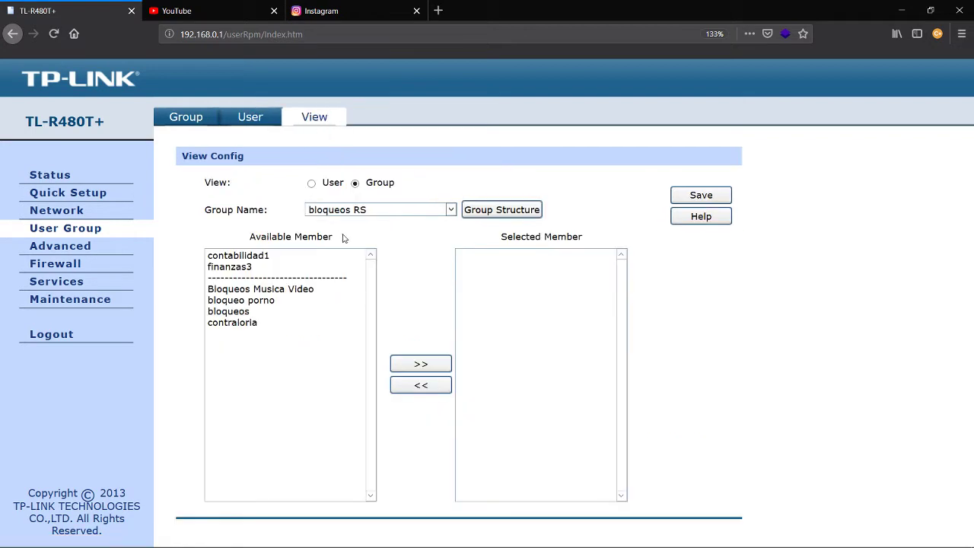
left_click(406, 212)
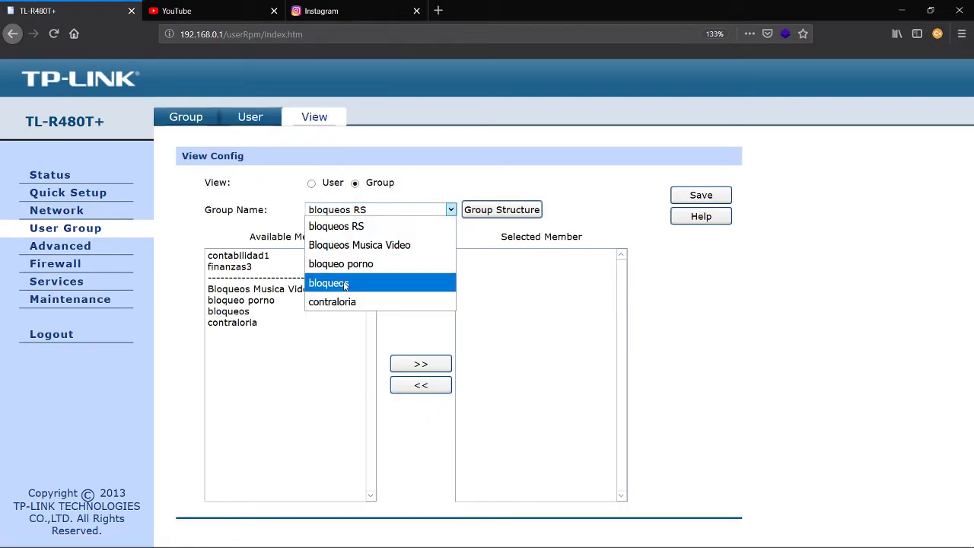
left_click(351, 305)
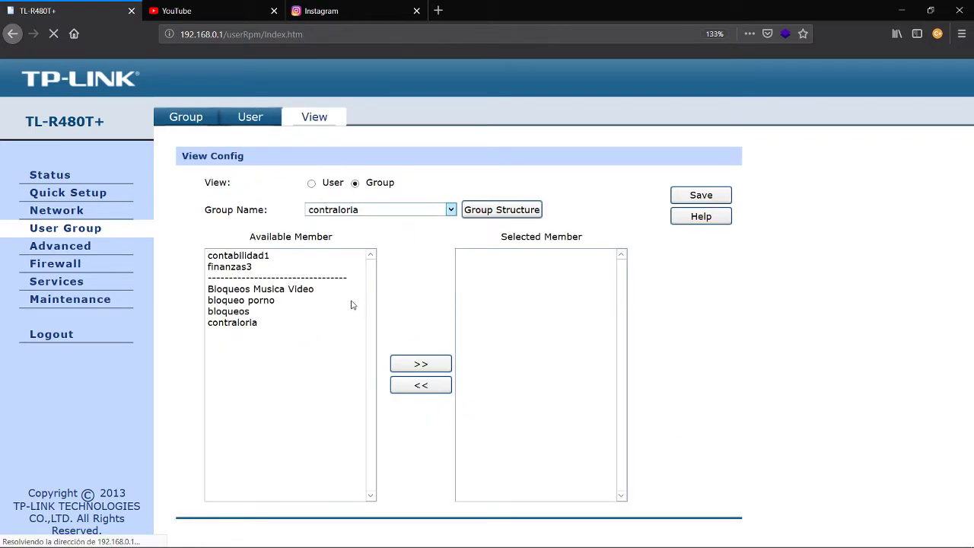
left_click(254, 257)
left_click(418, 364)
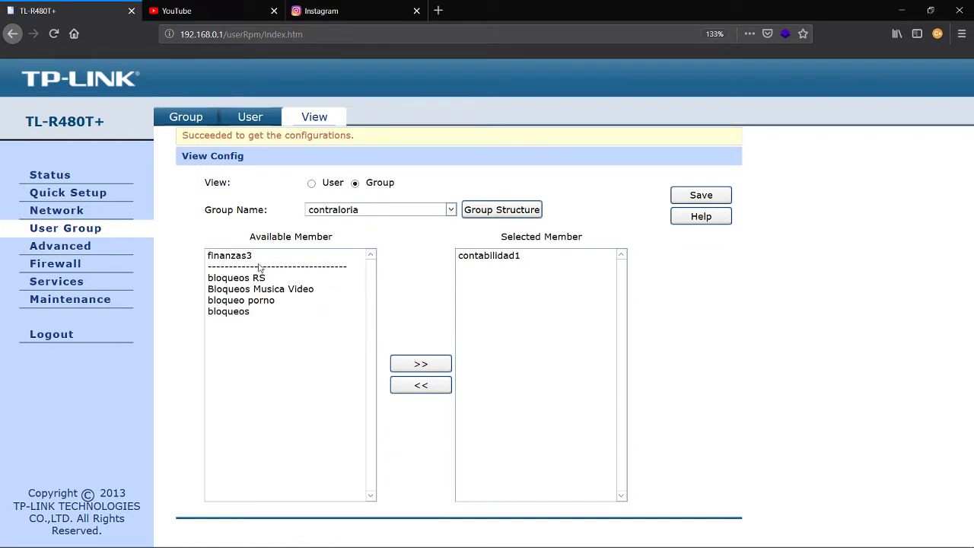
left_click(244, 259)
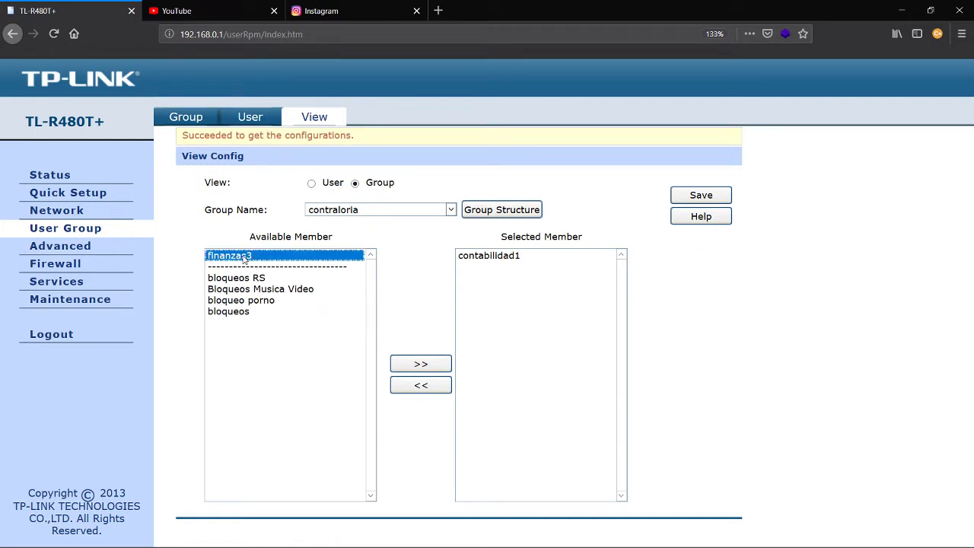
left_click(421, 365)
left_click(706, 196)
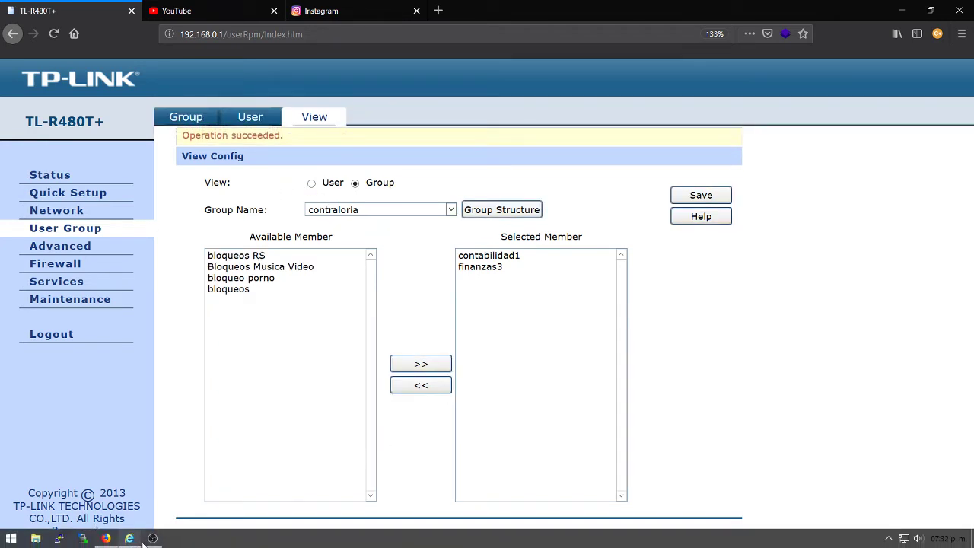
mouse_move(151, 540)
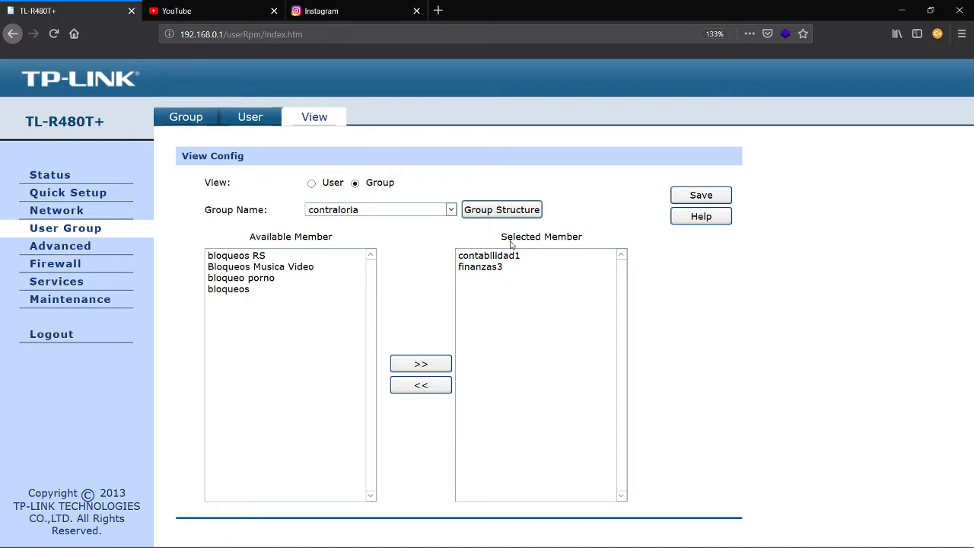
Review the names and descriptions of the blocking groups in the list of groups
left_click(182, 122)
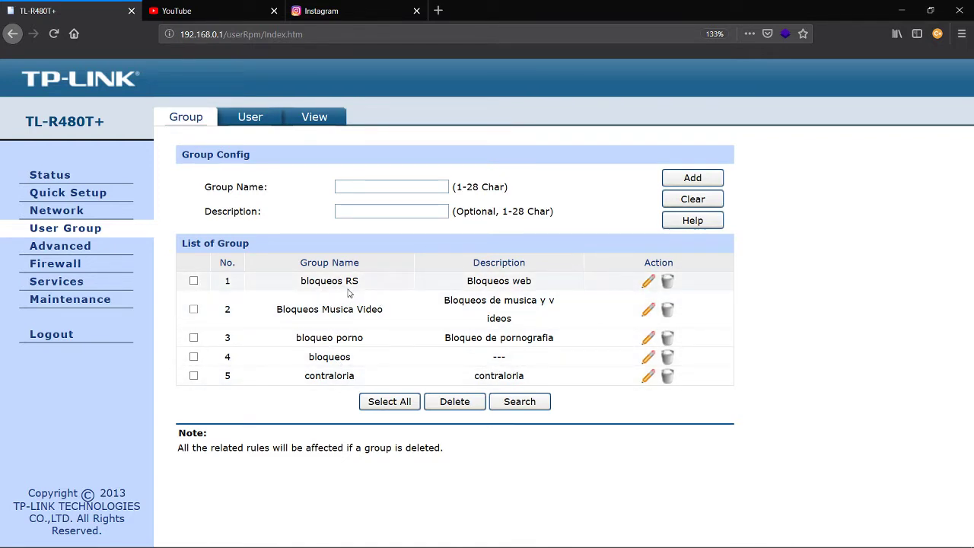
left_click_drag(301, 281, 360, 282)
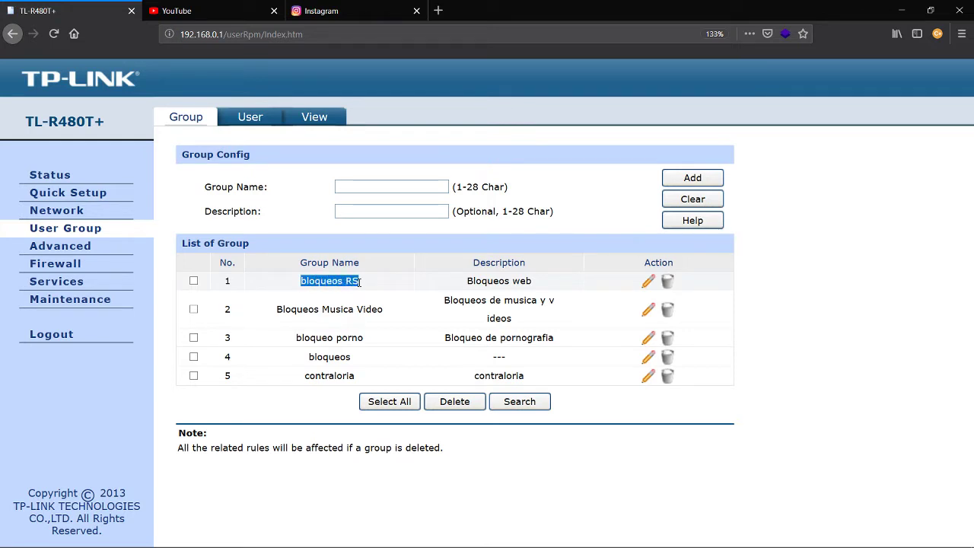
left_click(471, 279)
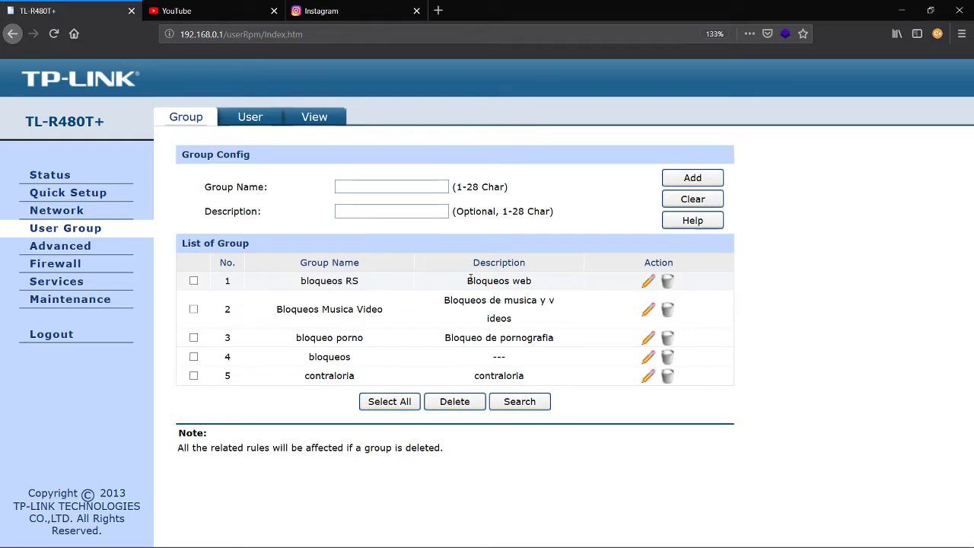
left_click_drag(292, 309, 378, 310)
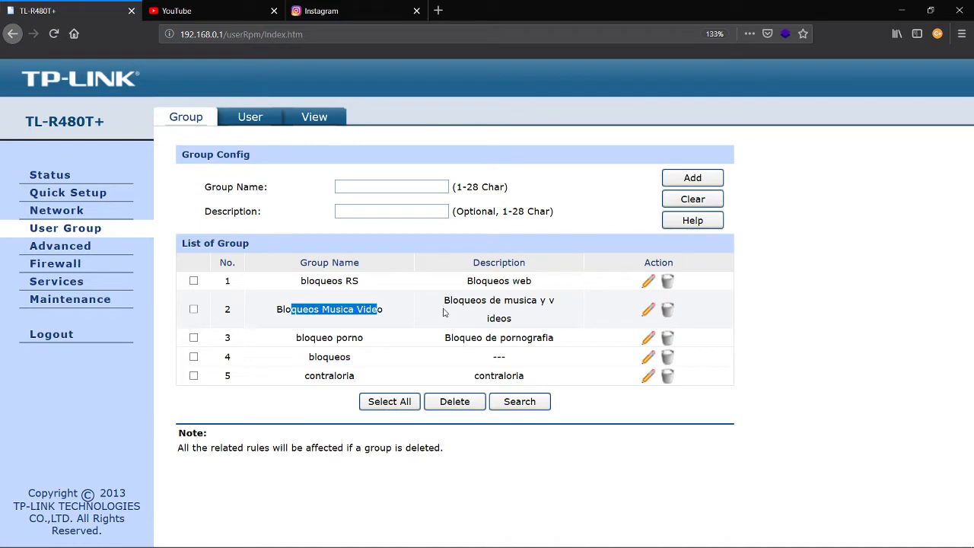
left_click_drag(445, 300, 496, 301)
left_click_drag(316, 337, 391, 342)
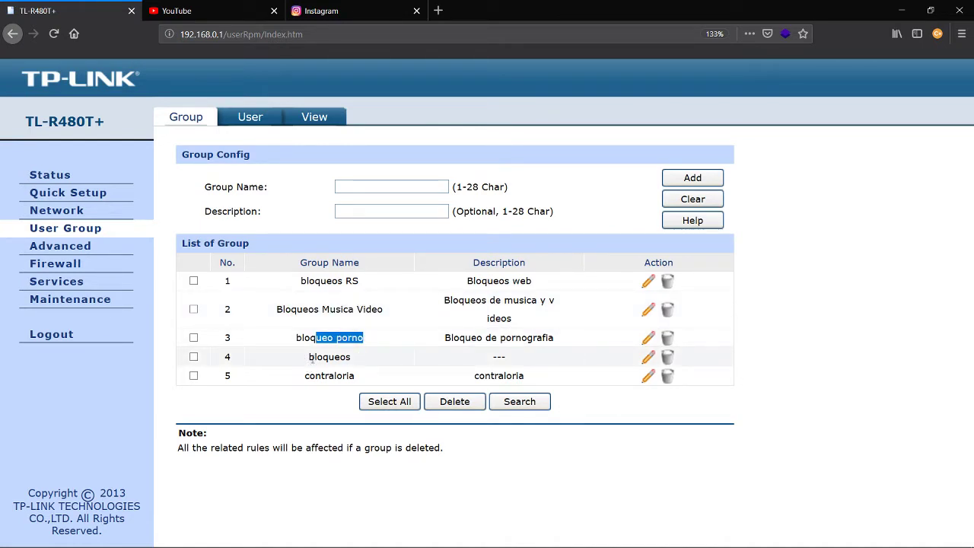
left_click_drag(310, 357, 370, 357)
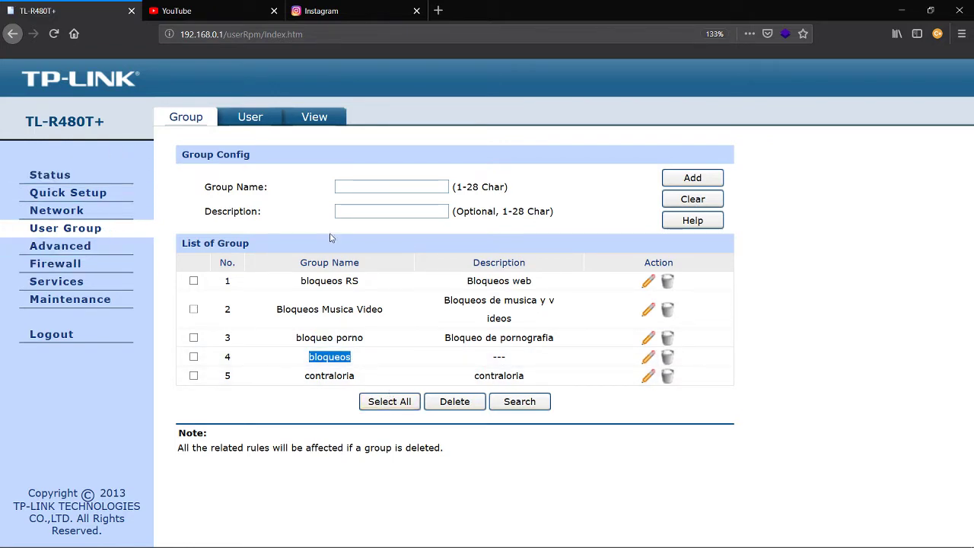
Open the firewall's URL filtering settings and examine the enable option and the policy for listed URLs
left_click(69, 270)
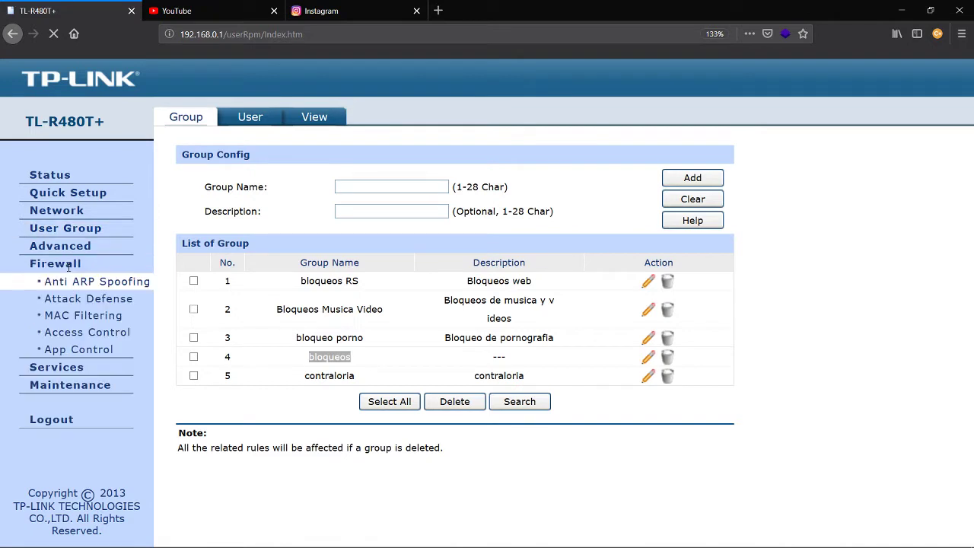
left_click(66, 333)
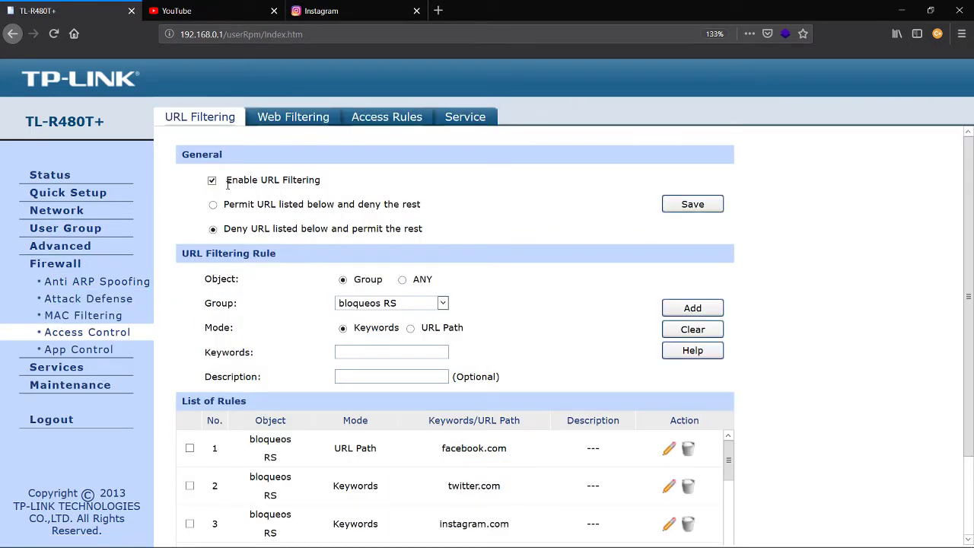
left_click_drag(226, 181, 323, 185)
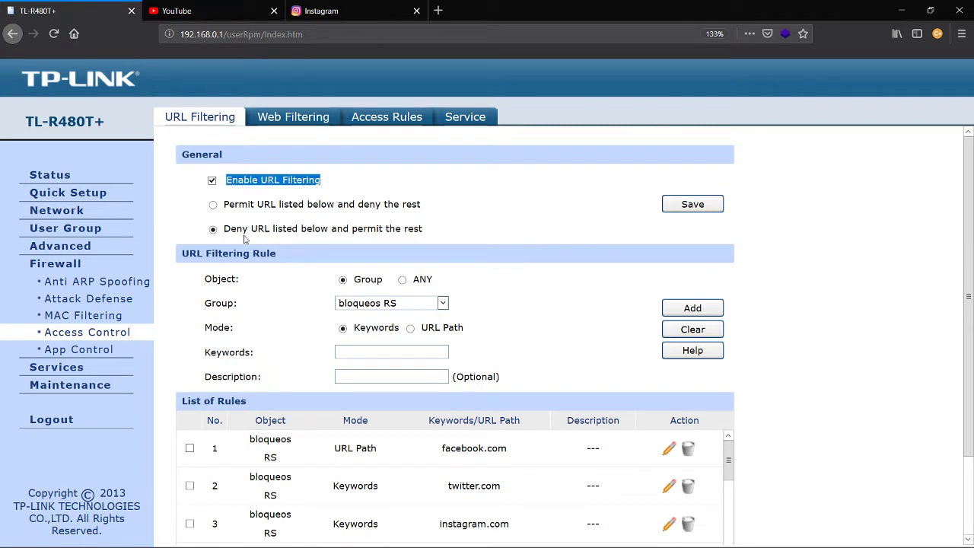
left_click_drag(224, 231, 447, 236)
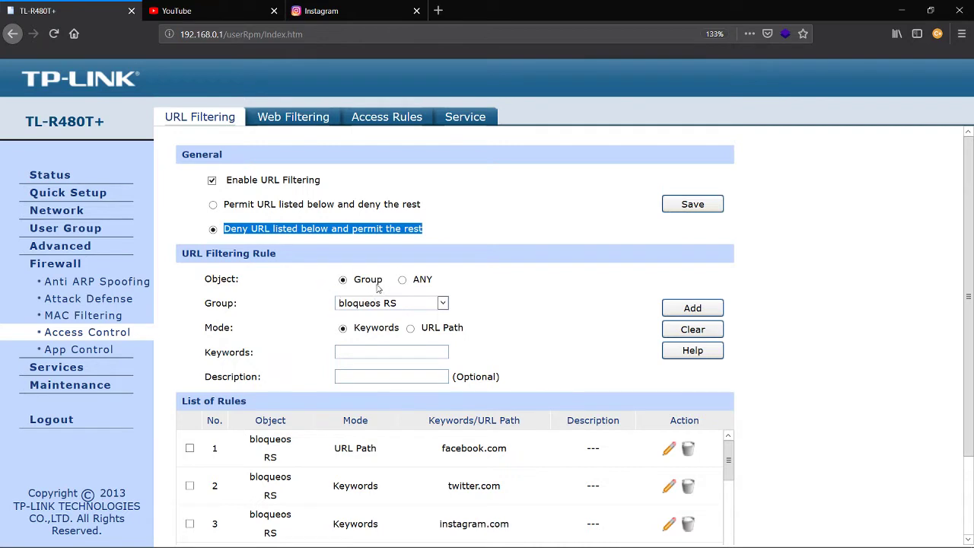
Define a URL filtering rule that applies to ANY, using URL Path mode with google.com
scroll(231, 280, "down", 2)
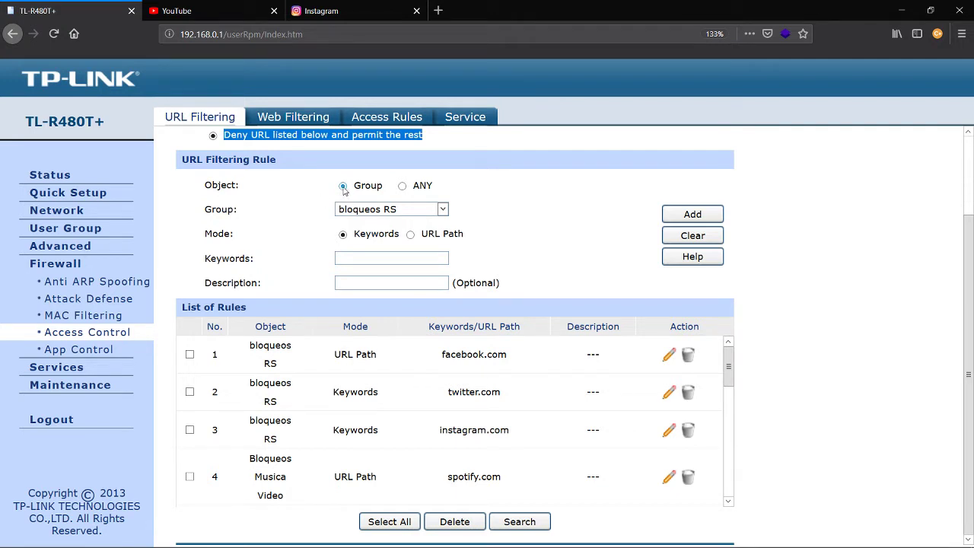
left_click(402, 186)
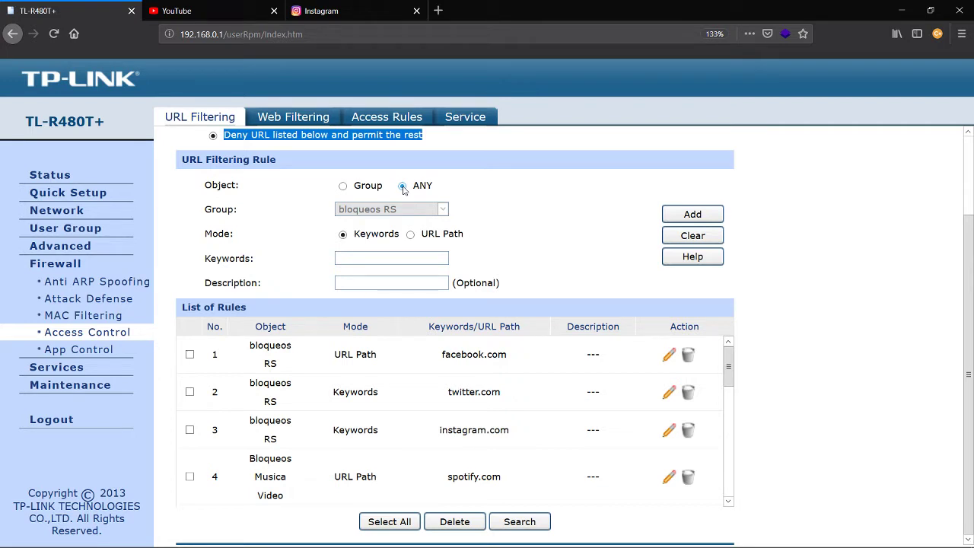
left_click(384, 256)
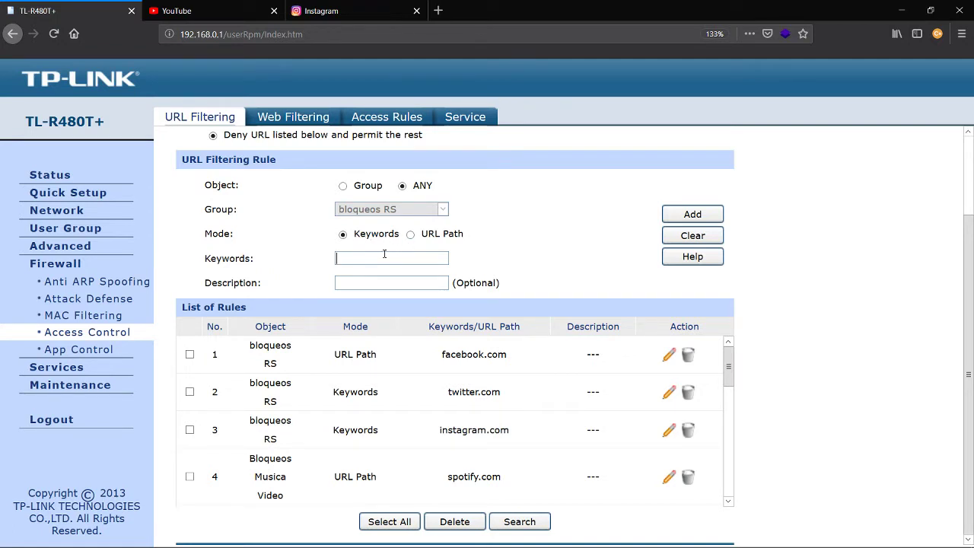
type("google.com")
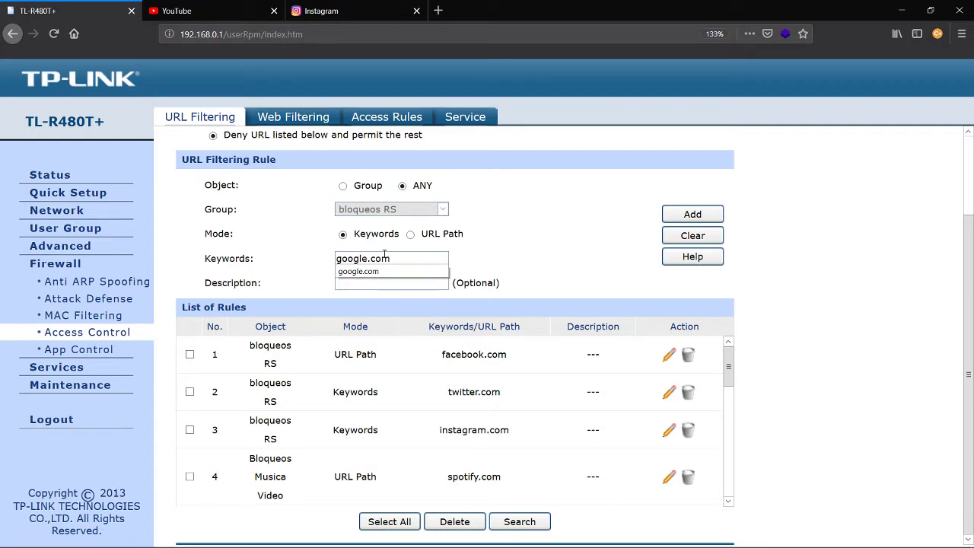
key("Escape")
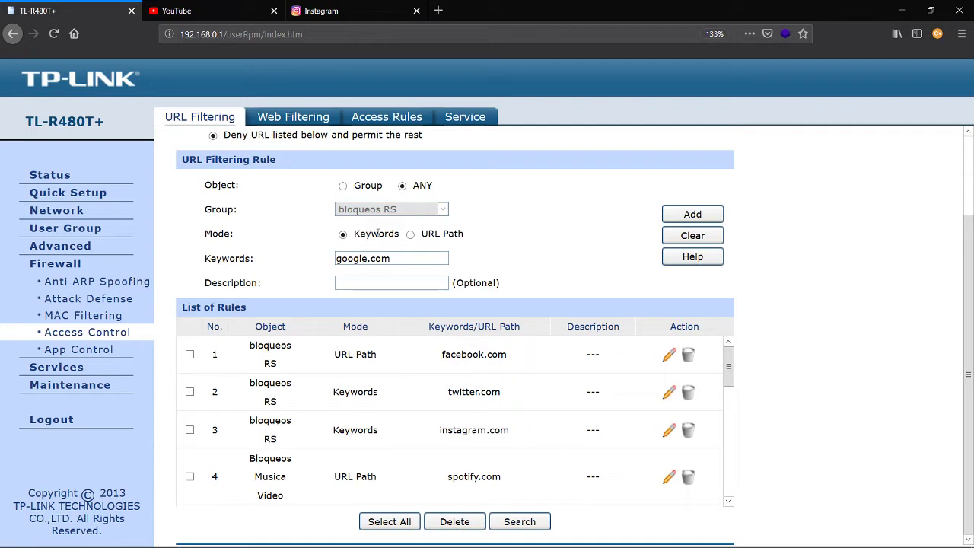
left_click(411, 235)
left_click_drag(398, 258, 322, 258)
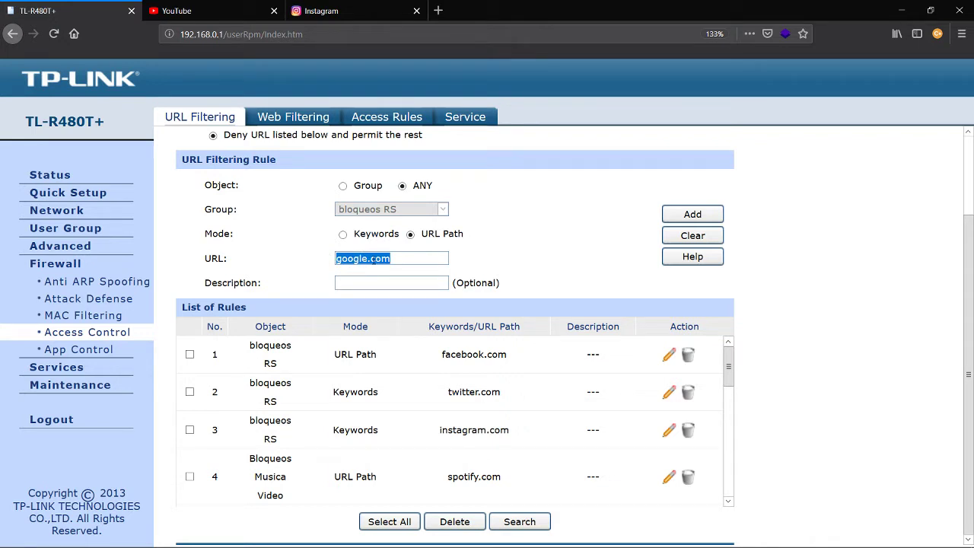
Describe the google.com rule as "buscador de google" and add it to the list of rules
left_click(372, 281)
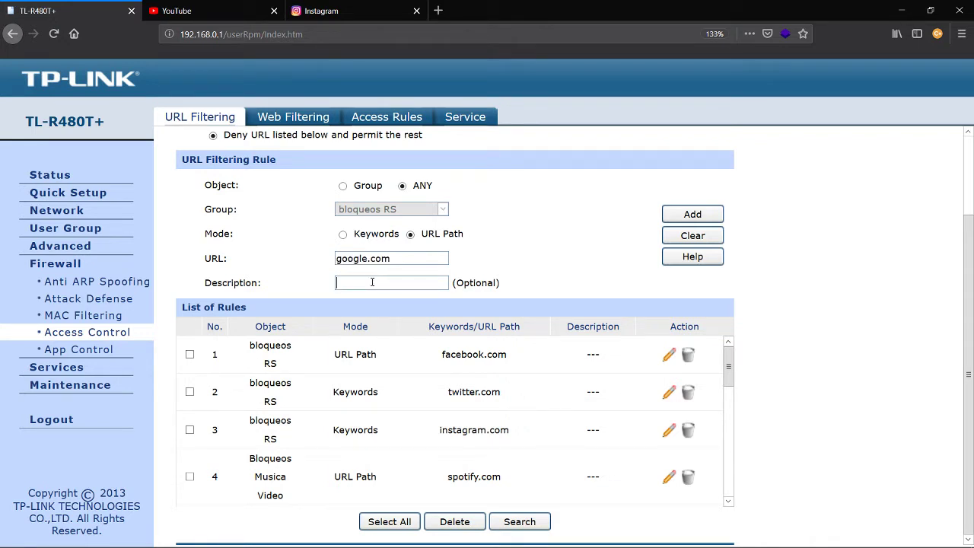
type("busc")
key("BackSpace")
type("dor de cgoogle")
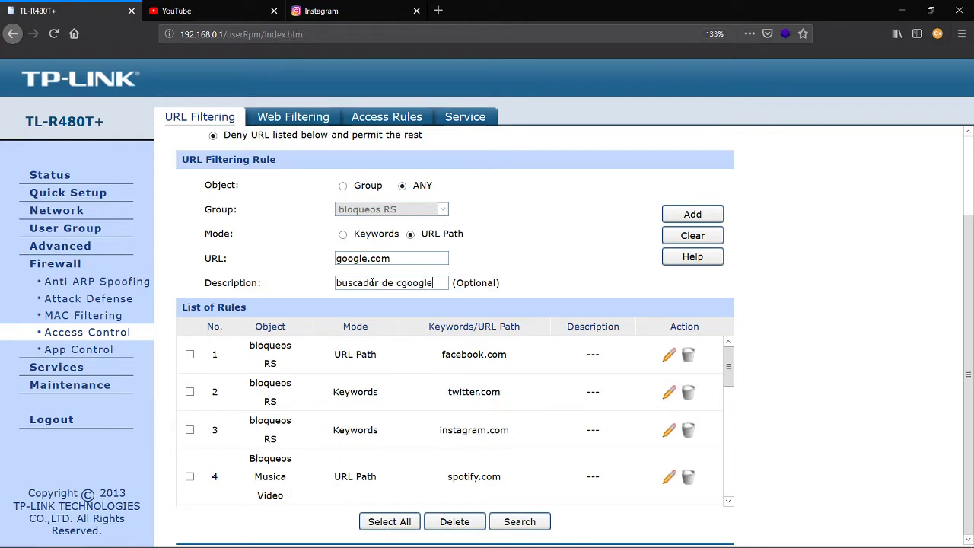
key("BackSpace")
key("BackSpace")
key("BackSpace")
key("BackSpace")
type("go")
left_click(692, 215)
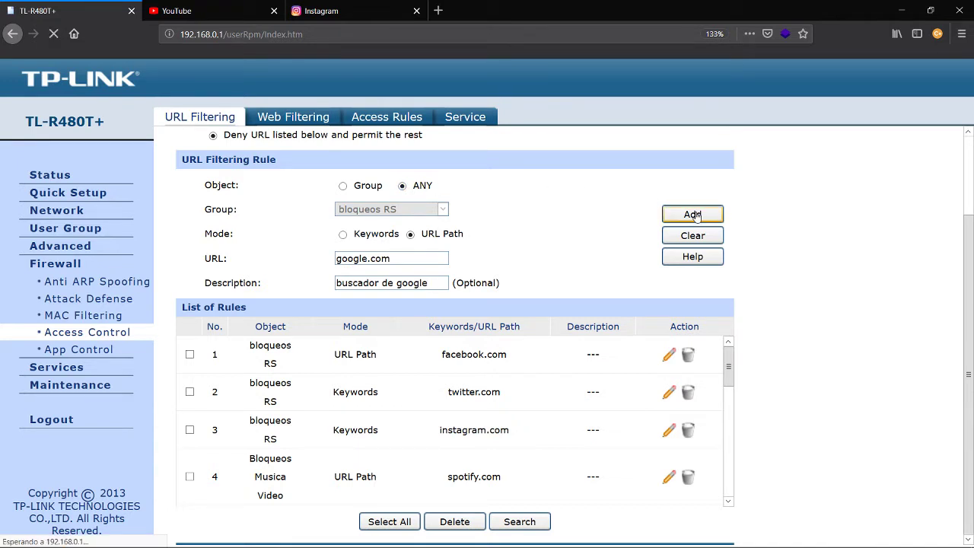
Find the new google.com URL Path rule in the list of rules and compare it with the google.com Keywords rule
scroll(469, 317, "down", 3)
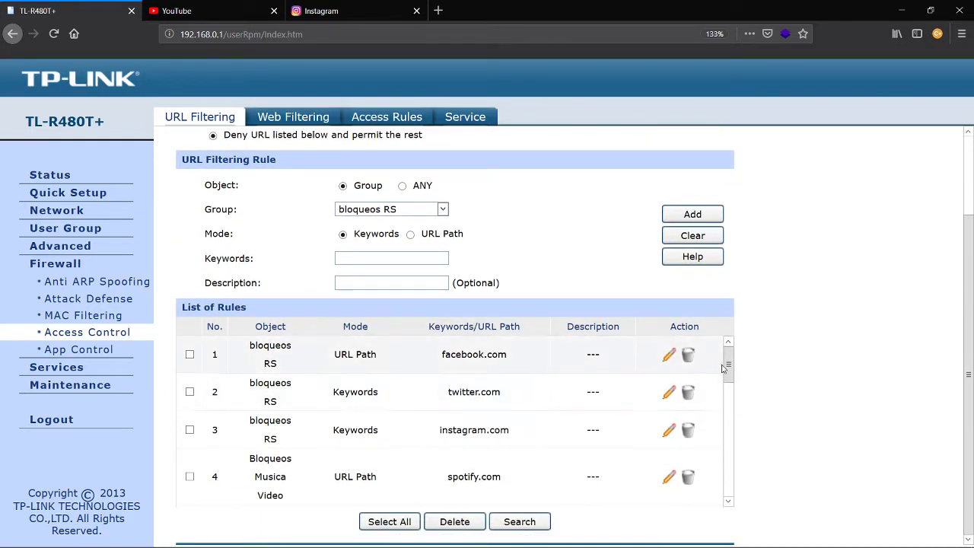
left_click_drag(724, 369, 722, 493)
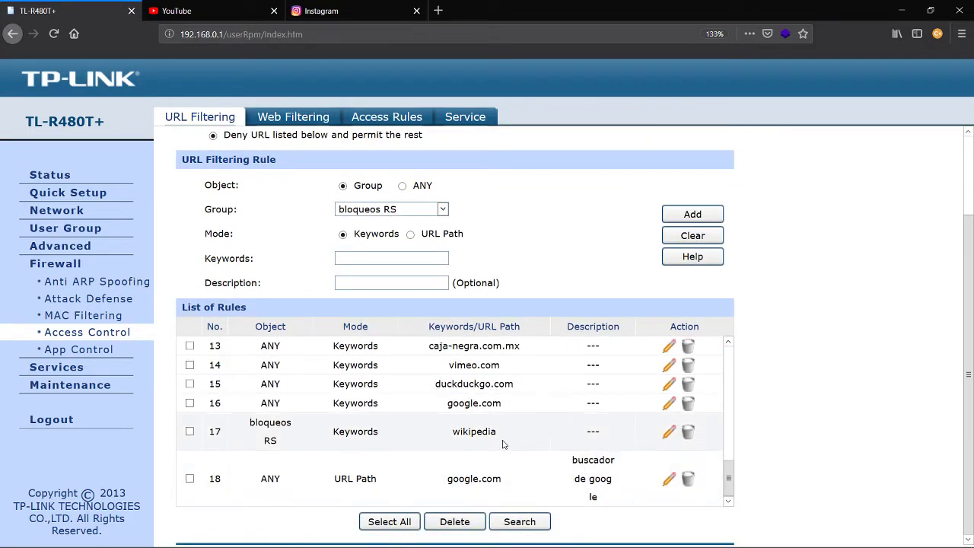
mouse_move(504, 404)
left_mouse_down()
mouse_move(242, 404)
mouse_move(510, 407)
left_mouse_up()
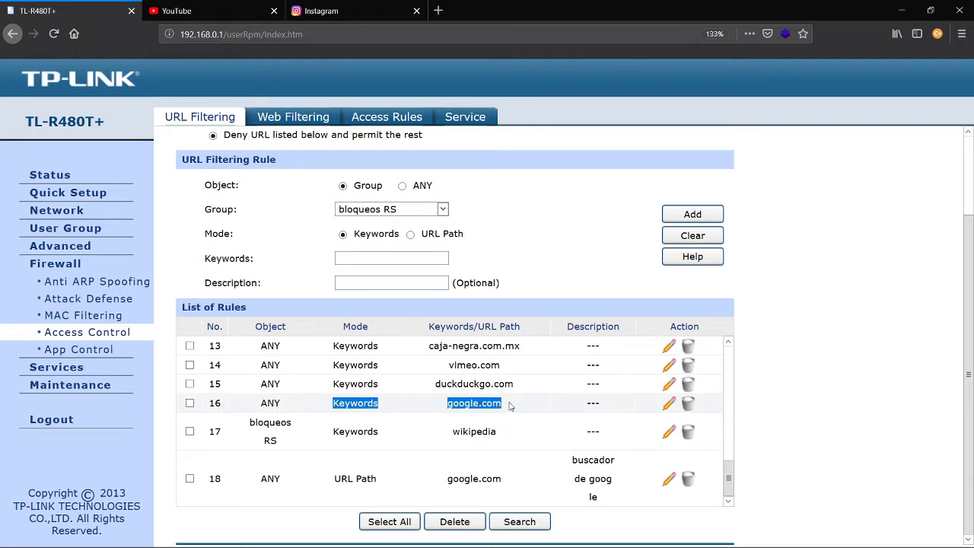
left_click_drag(258, 482, 227, 493)
left_click(607, 493)
double_click(605, 493)
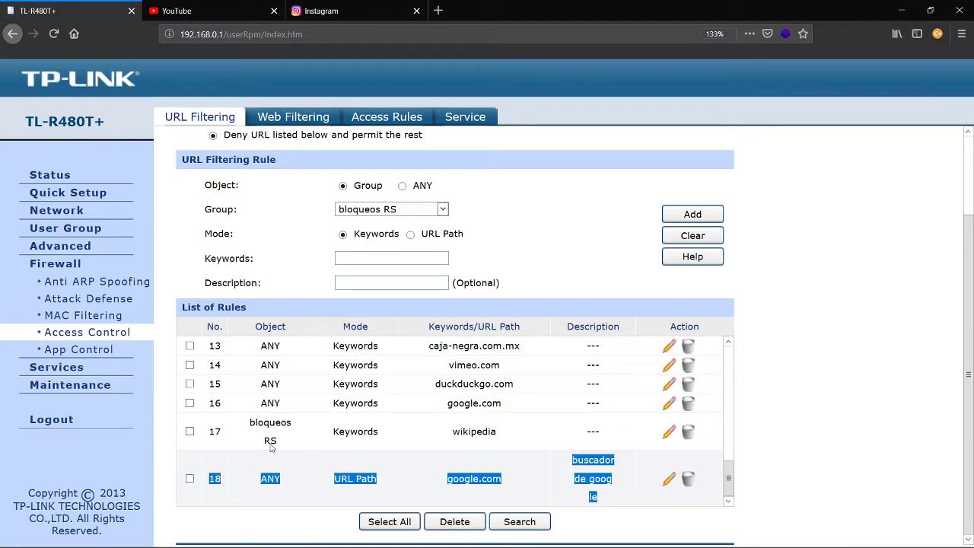
Close the Instagram and YouTube pages and load google.com in a new tab to test its blocking
left_click(379, 18)
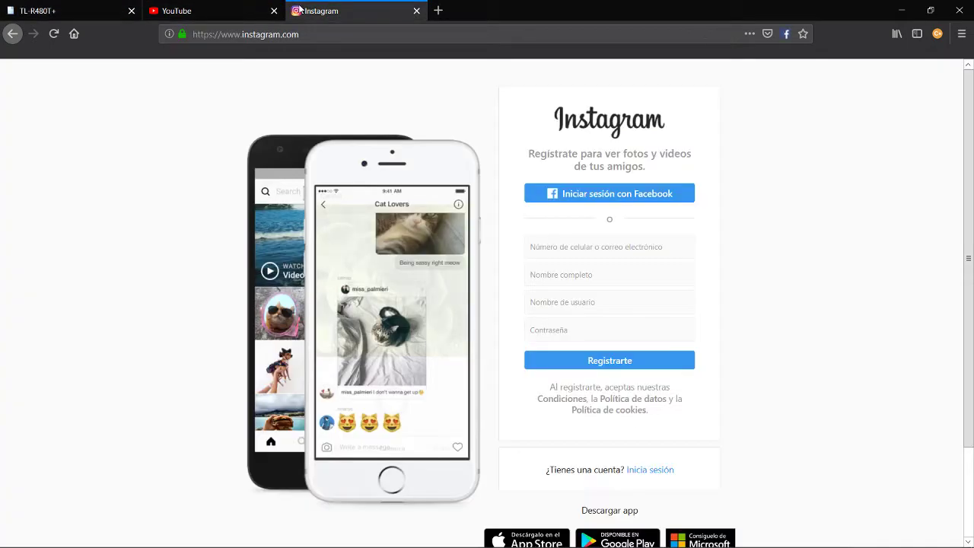
left_click(416, 10)
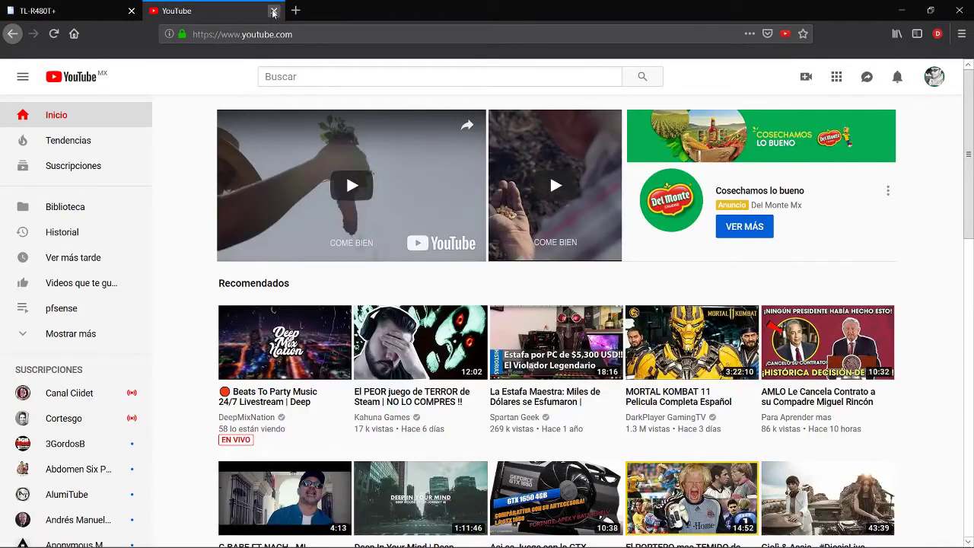
left_click(274, 11)
left_click(153, 11)
type("google.com")
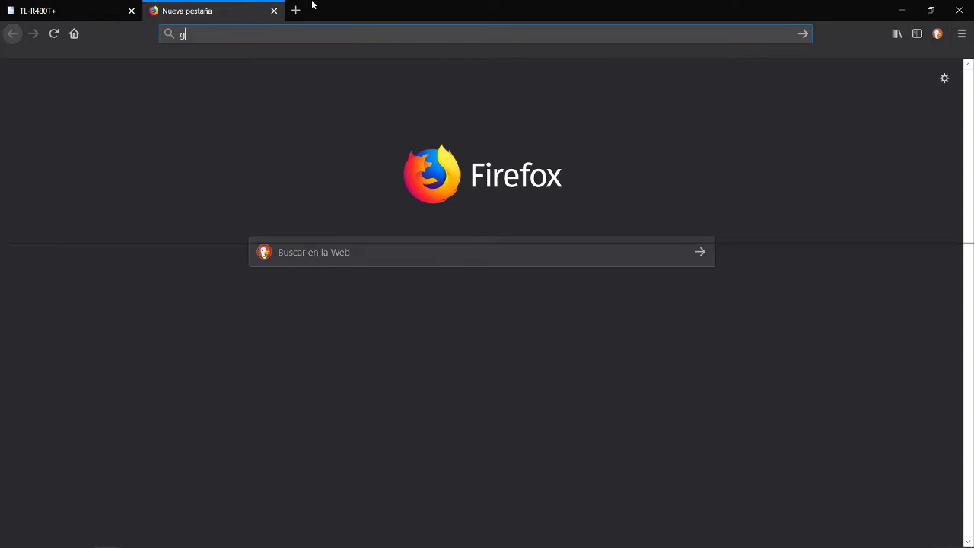
key("Return")
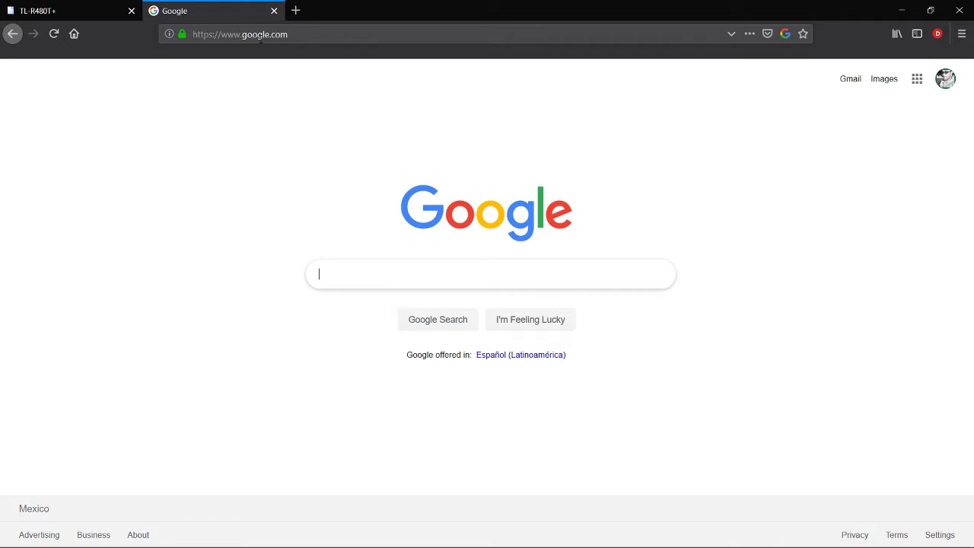
View google.com's connection security details and bring up its site certificate
left_click(182, 35)
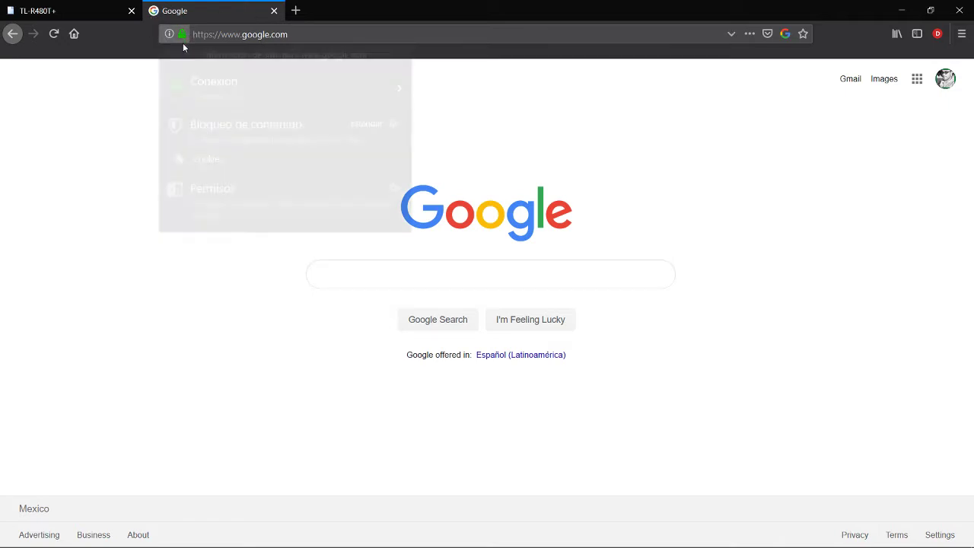
left_click(395, 89)
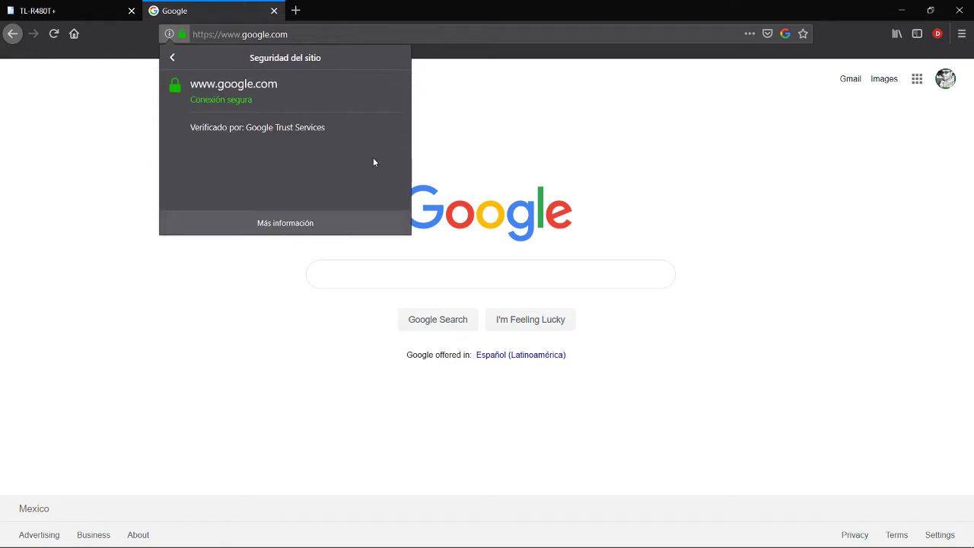
left_click(290, 223)
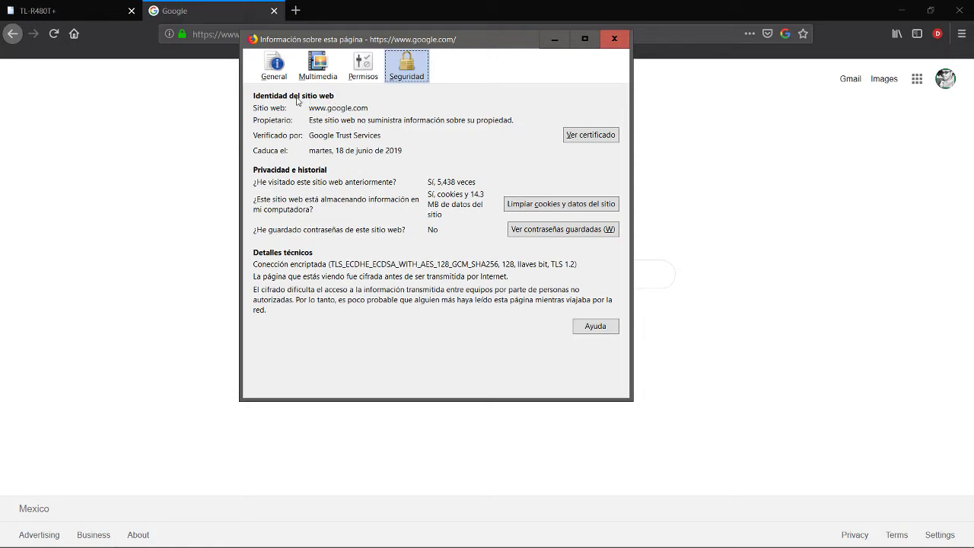
left_click(584, 138)
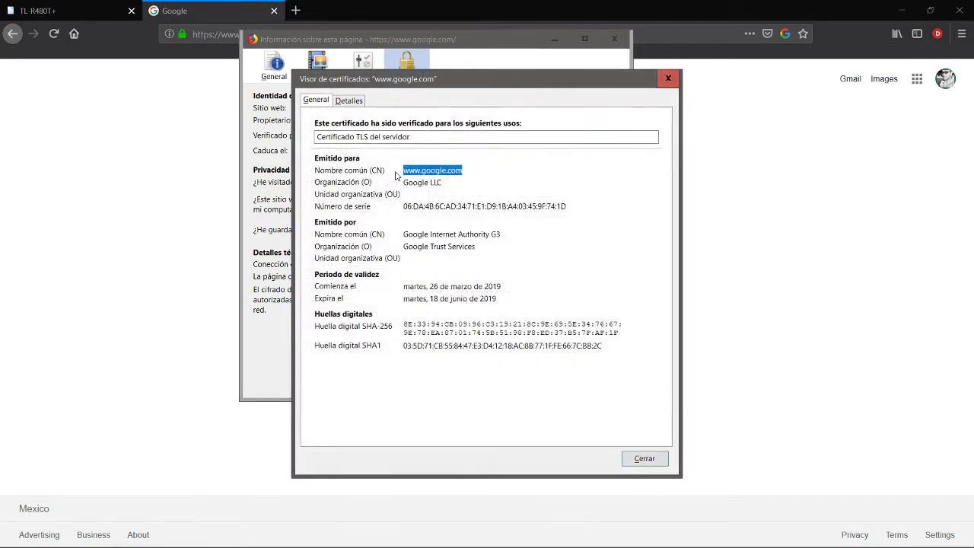
Examine the version field in the certificate's details, and close the certificate viewer and page information
left_click(348, 104)
left_click(373, 245)
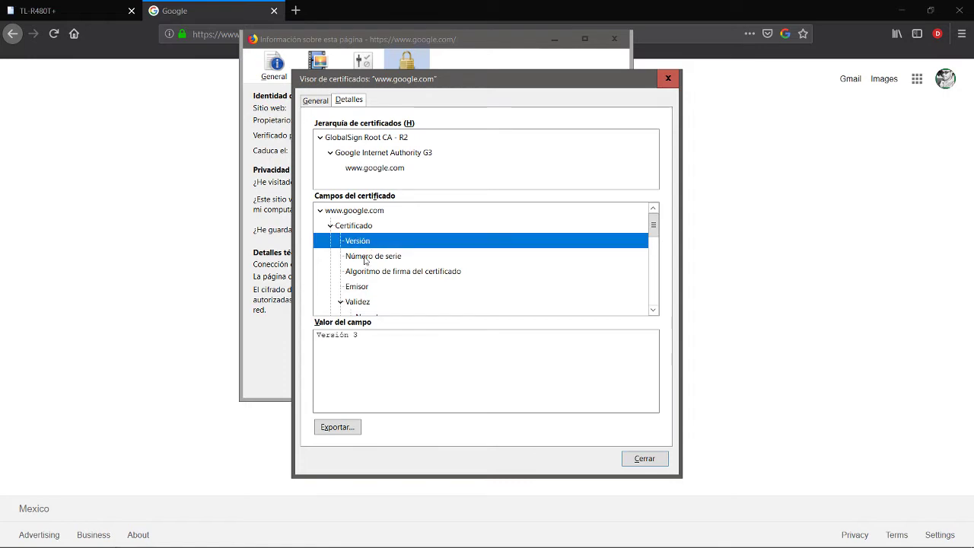
left_click_drag(398, 341, 316, 344)
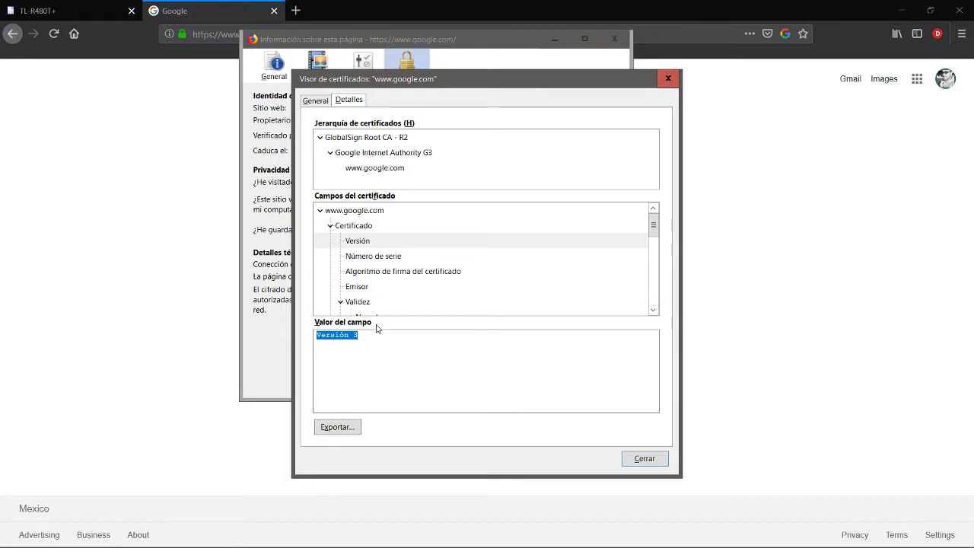
left_click(668, 79)
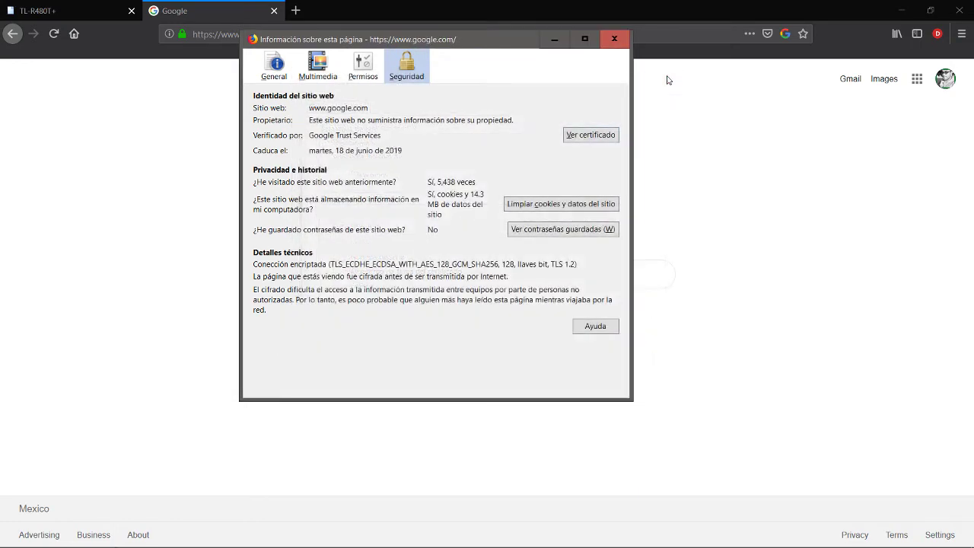
left_click(613, 39)
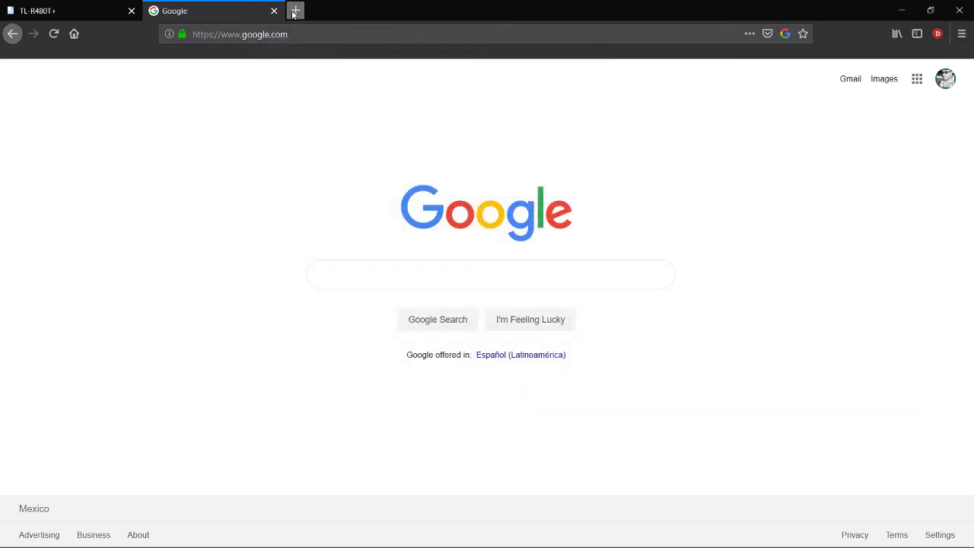
Try to load pfsense.caja-negra.com.mx in a new tab to test its blocking, and close that tab
left_click(296, 11)
type("pfse")
key("Return")
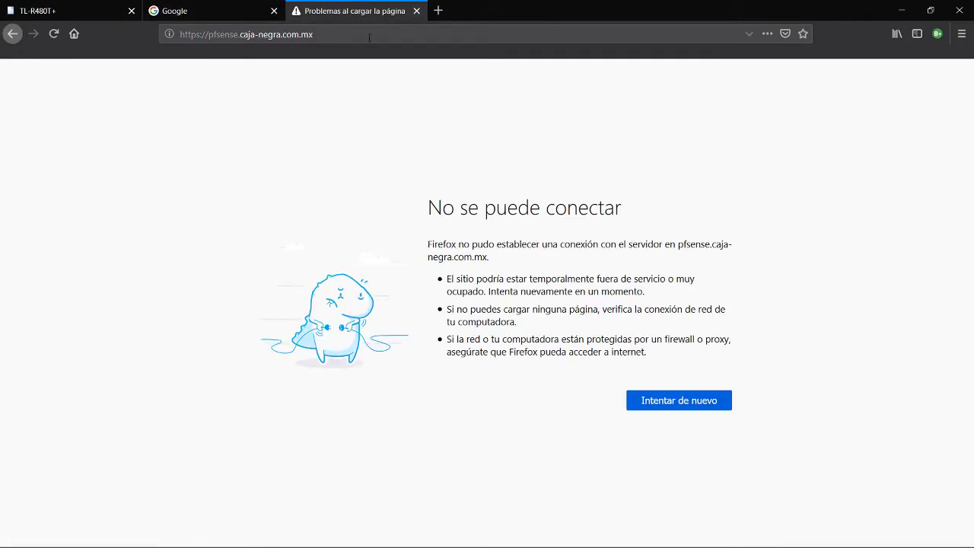
left_click(416, 11)
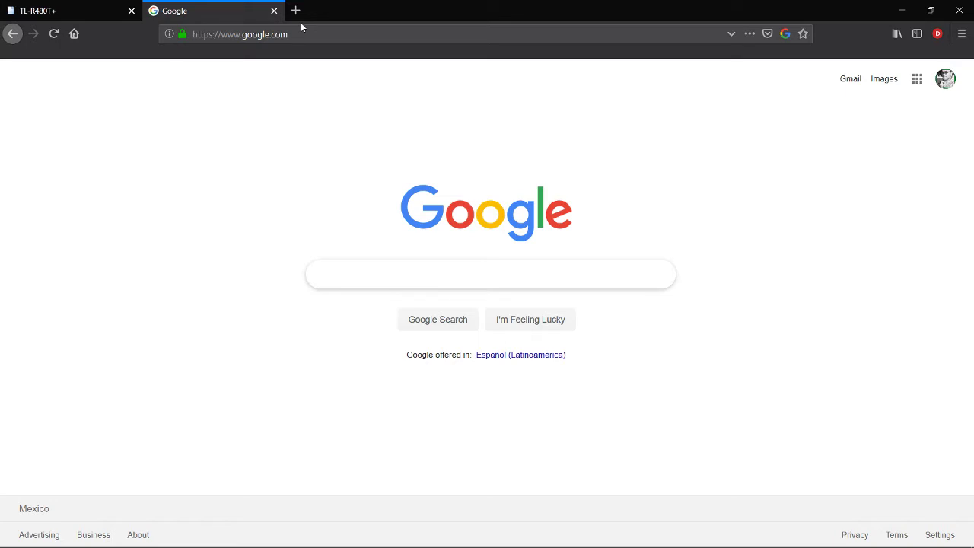
Set the new URL filtering rule's object to ANY and examine the http address of cofisem.com.mx in Internet Explorer
left_click(77, 19)
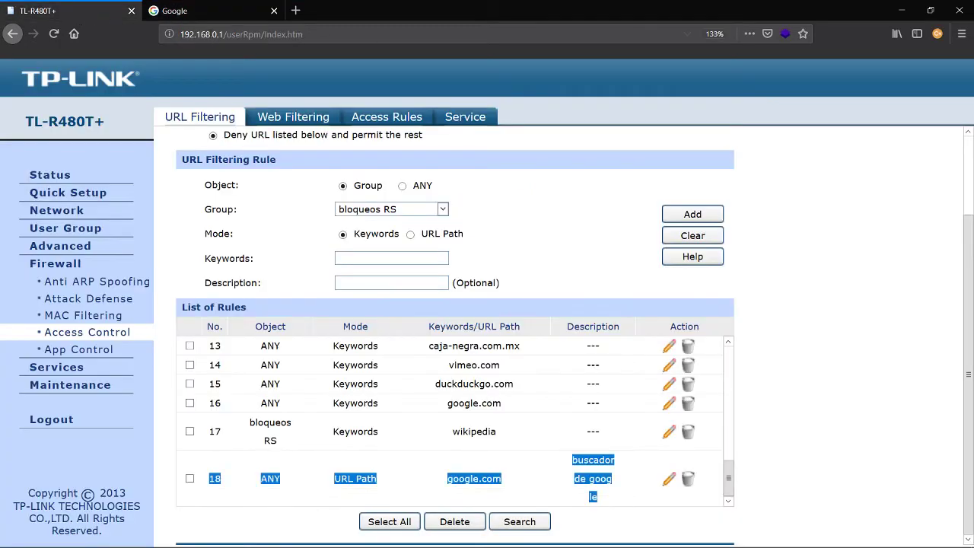
left_click(402, 186)
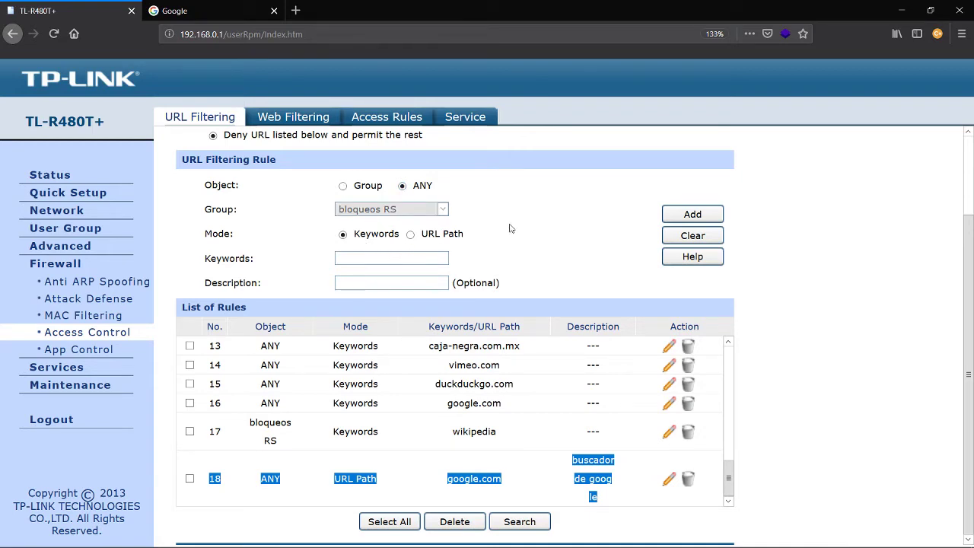
key("alt+Tab")
key("Tab")
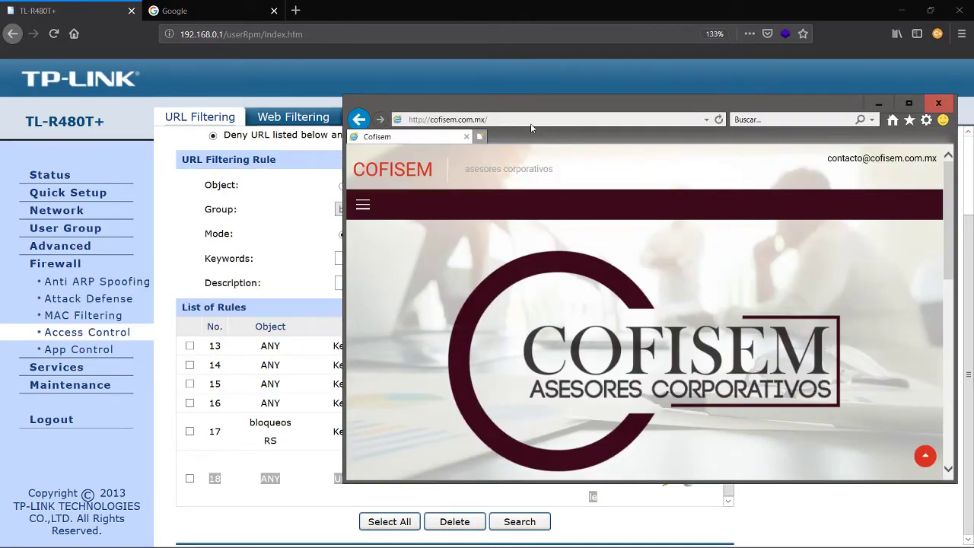
left_click(524, 119)
left_click(421, 120)
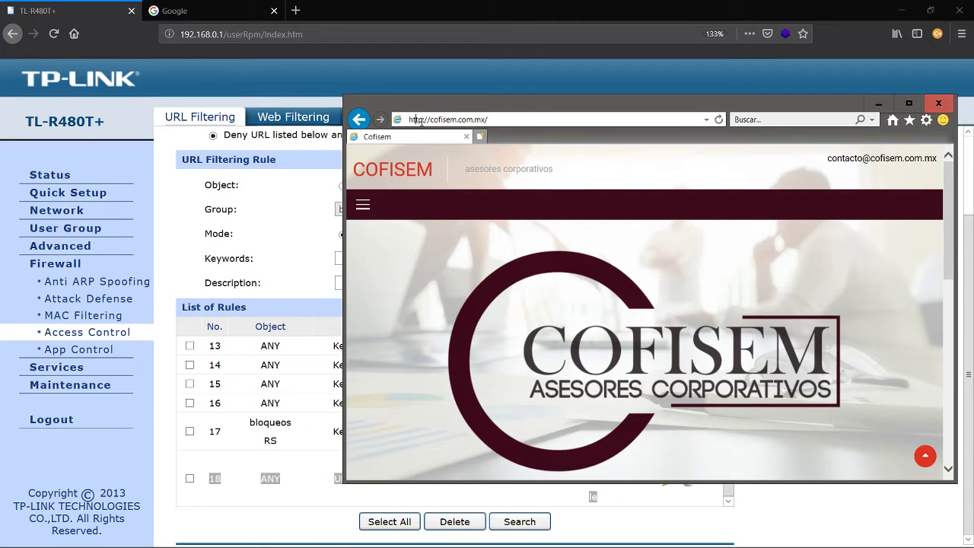
double_click(411, 119)
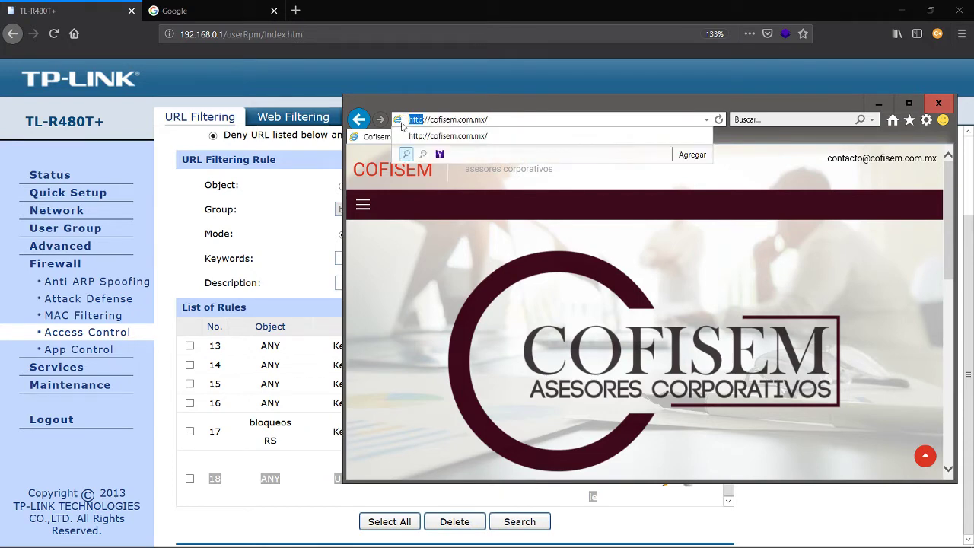
Open a blank Firefox tab for testing and return to the router's URL filtering page
left_click(298, 10)
left_click(298, 10)
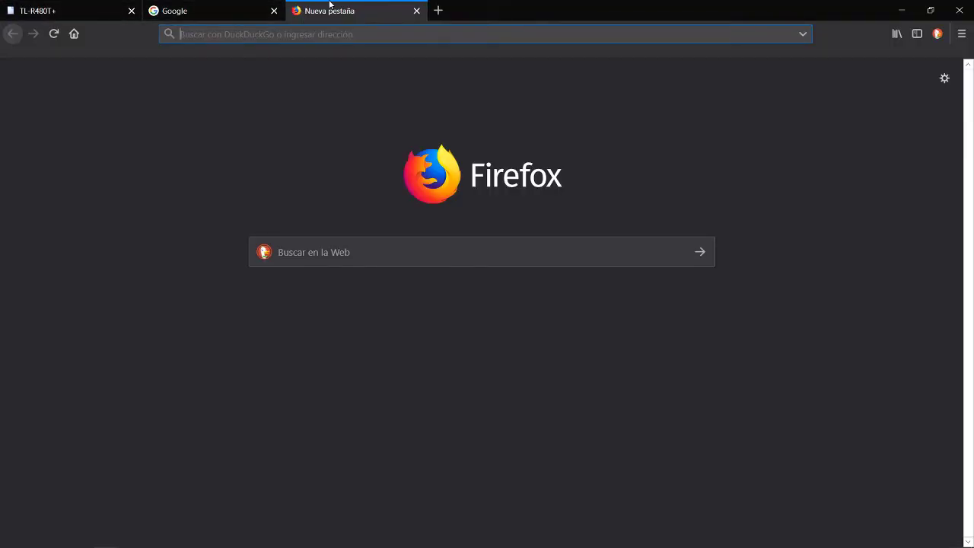
left_click(49, 7)
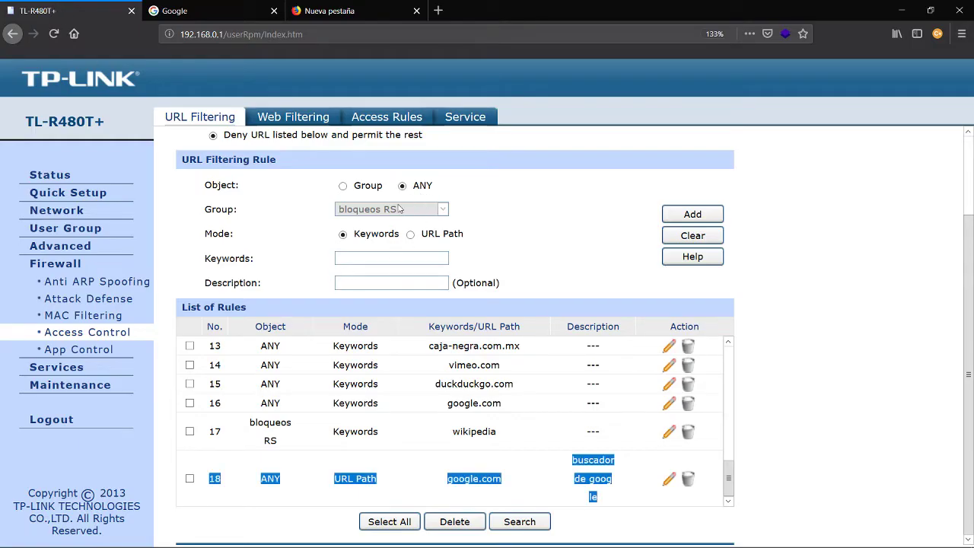
left_click(329, 12)
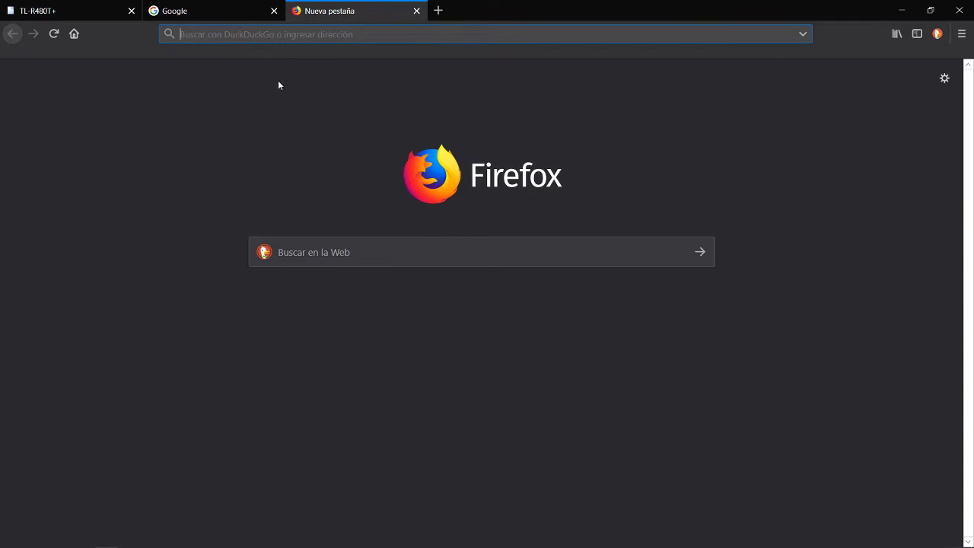
left_click(222, 7)
left_click(329, 11)
left_click(120, 7)
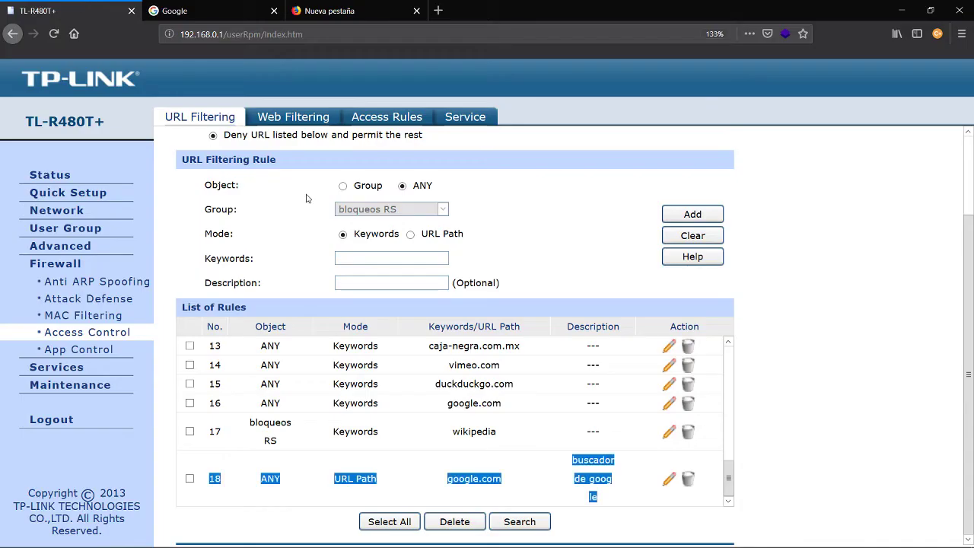
Add a Keywords rule for "cofisem" with the description "pagina X" and find it in the list of rules
left_click(380, 259)
type("co")
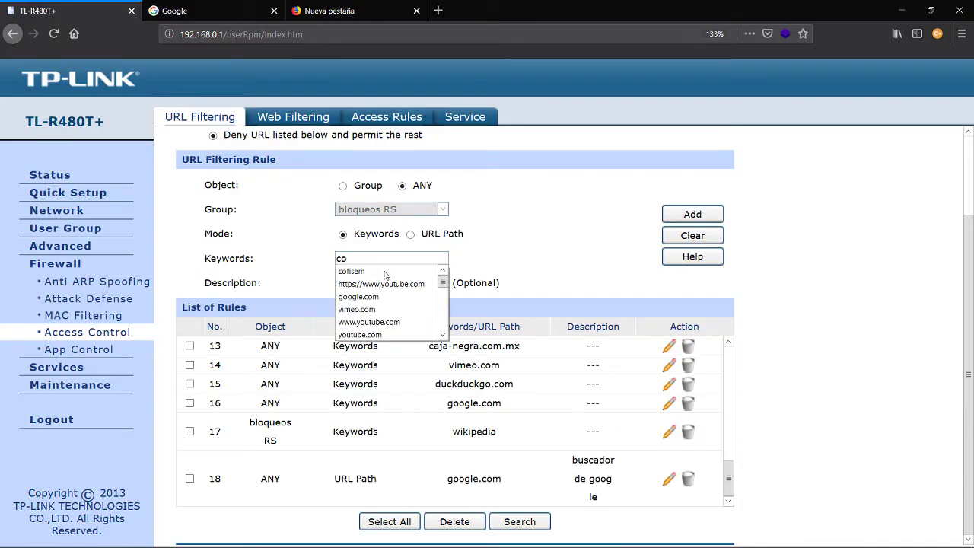
type("fisem")
key("Tab")
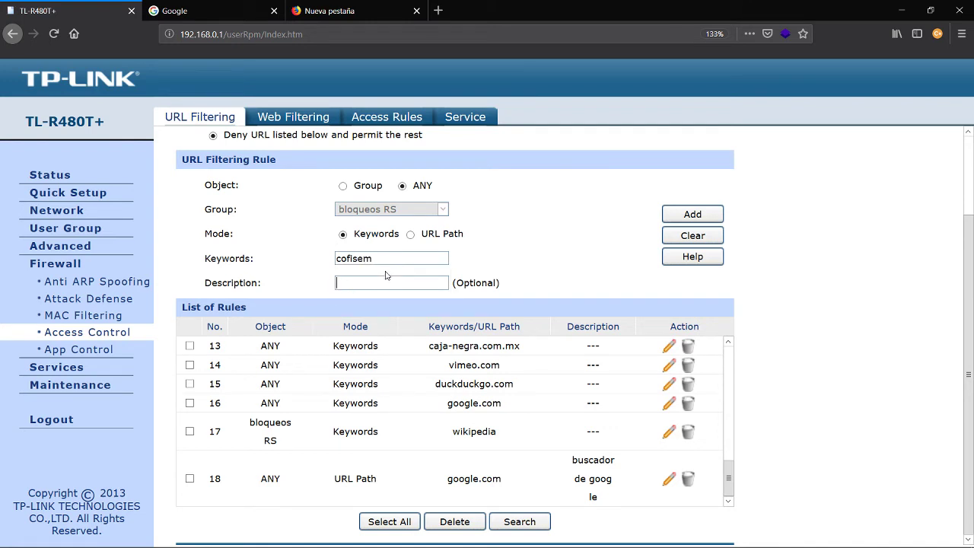
type("pagina X")
left_click(693, 214)
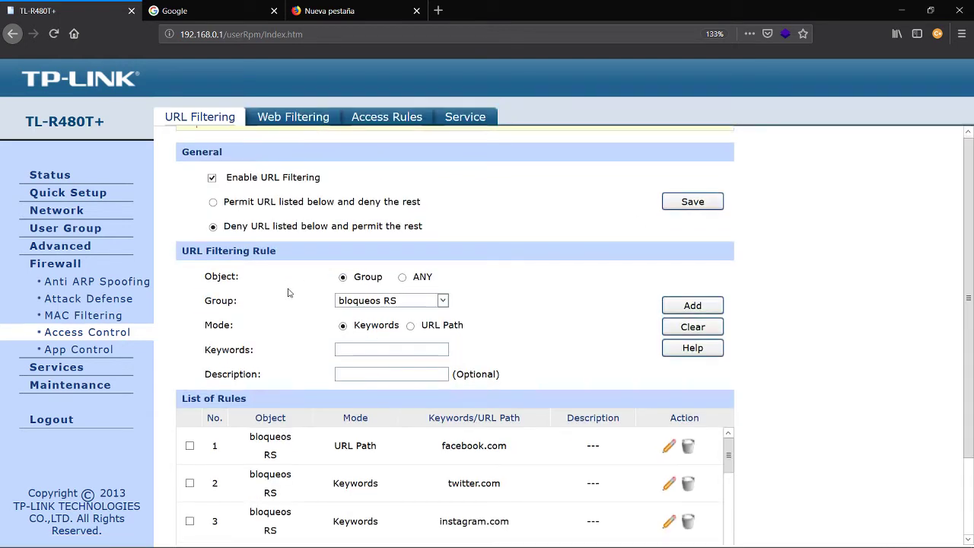
scroll(457, 427, "down", 10)
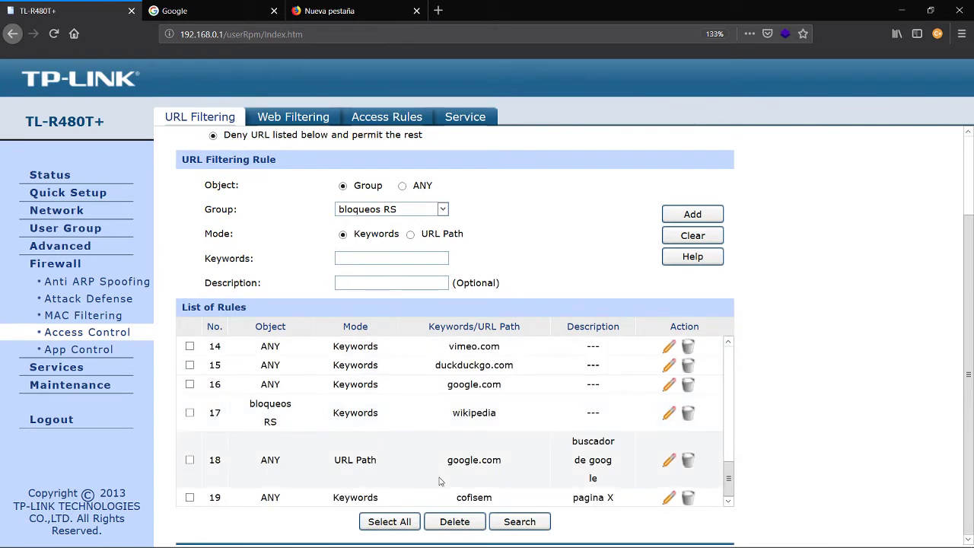
Load cofisem.com.mx in the blank Firefox tab and reload it in Internet Explorer to test the new rule
left_click(314, 13)
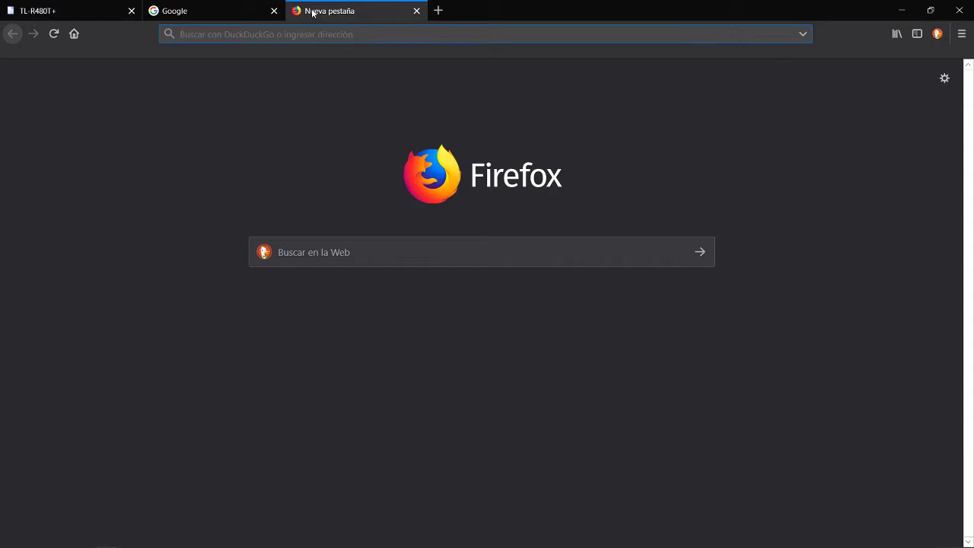
type("cofisem.com.mx")
key("Return")
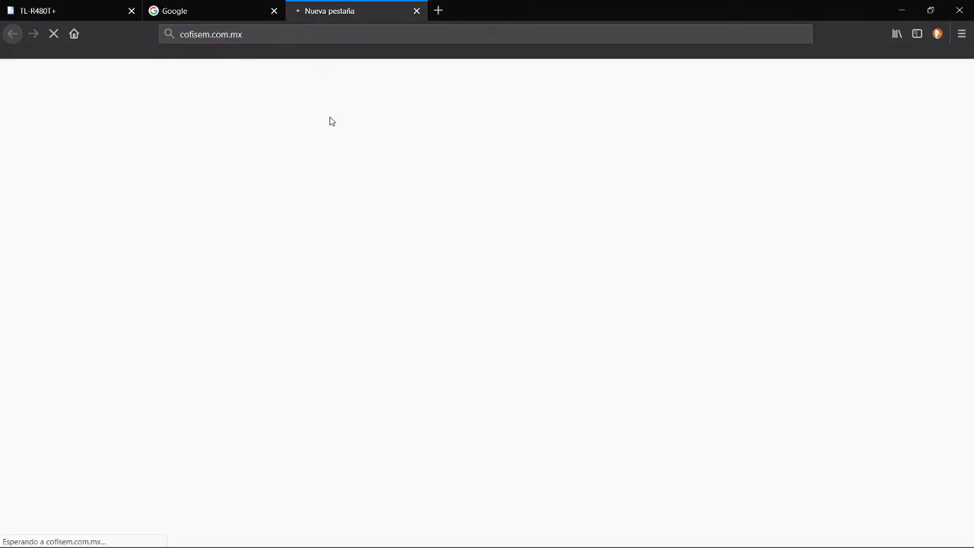
key("alt+Tab")
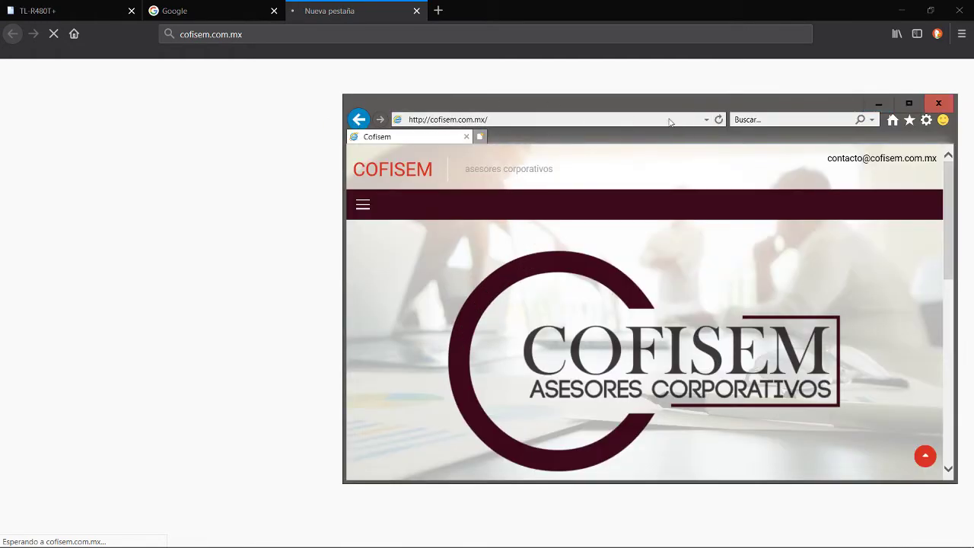
left_click(718, 120)
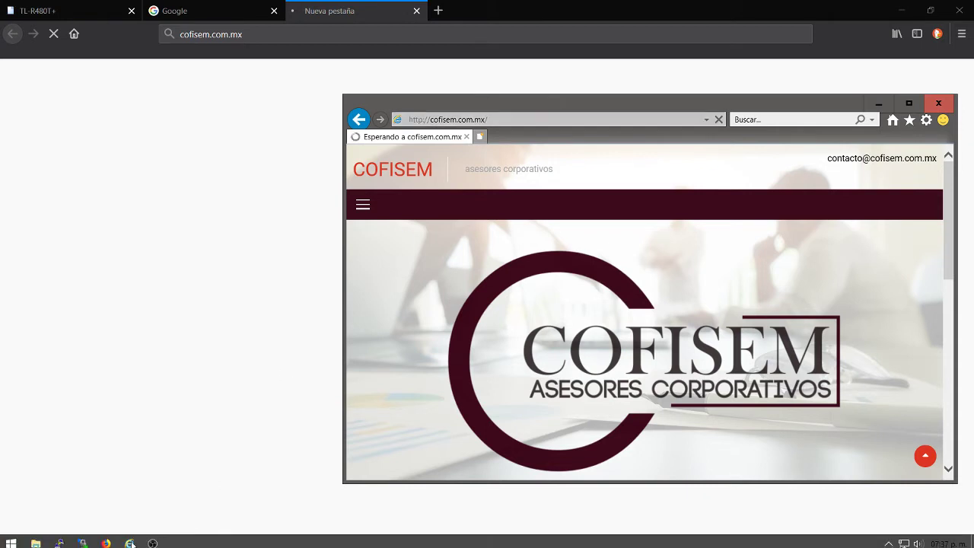
mouse_move(153, 538)
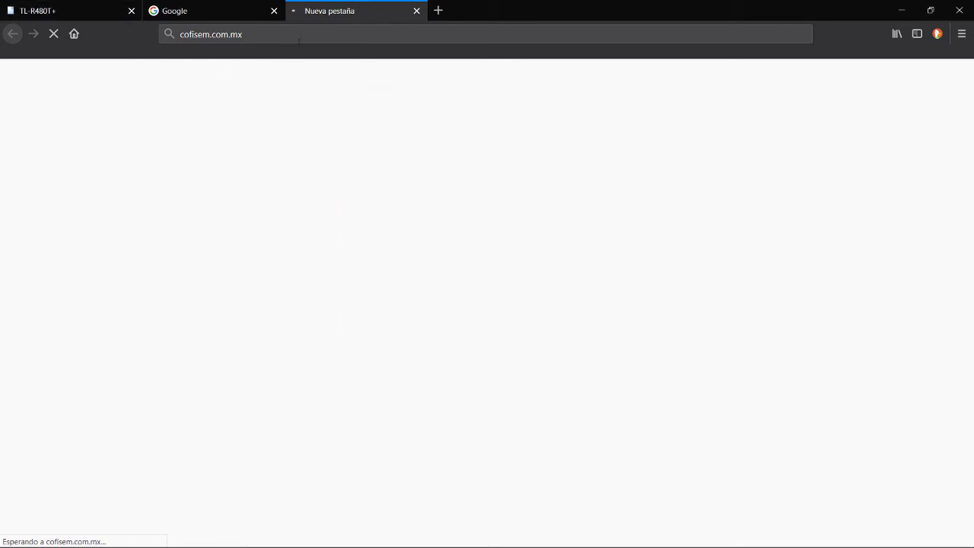
Close the Google tab and return to the router's URL filtering rules
left_click(215, 35)
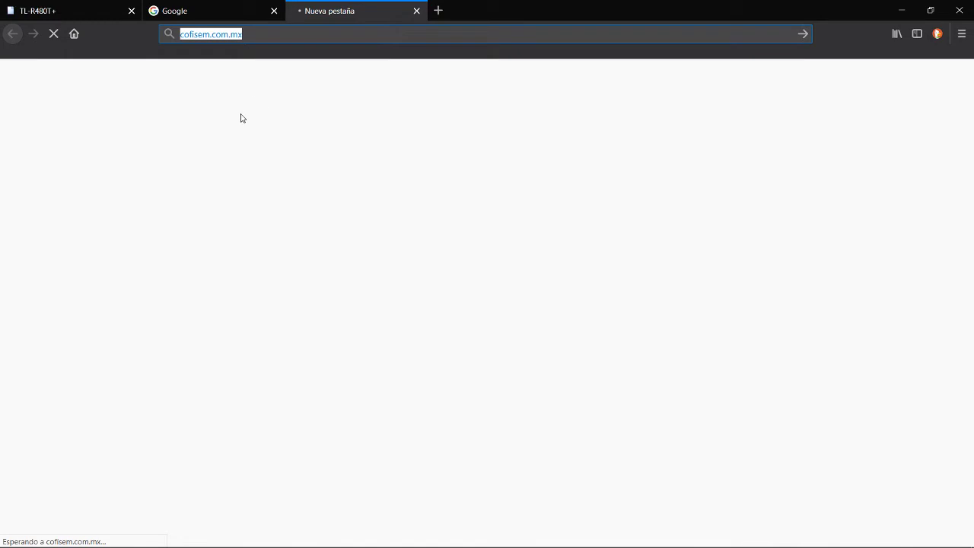
left_click(223, 15)
left_click(274, 11)
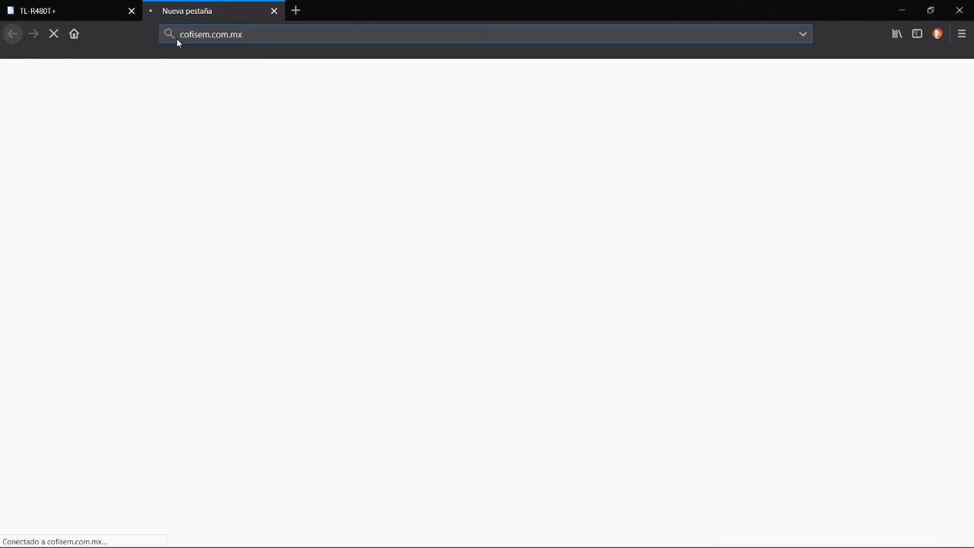
left_click(89, 3)
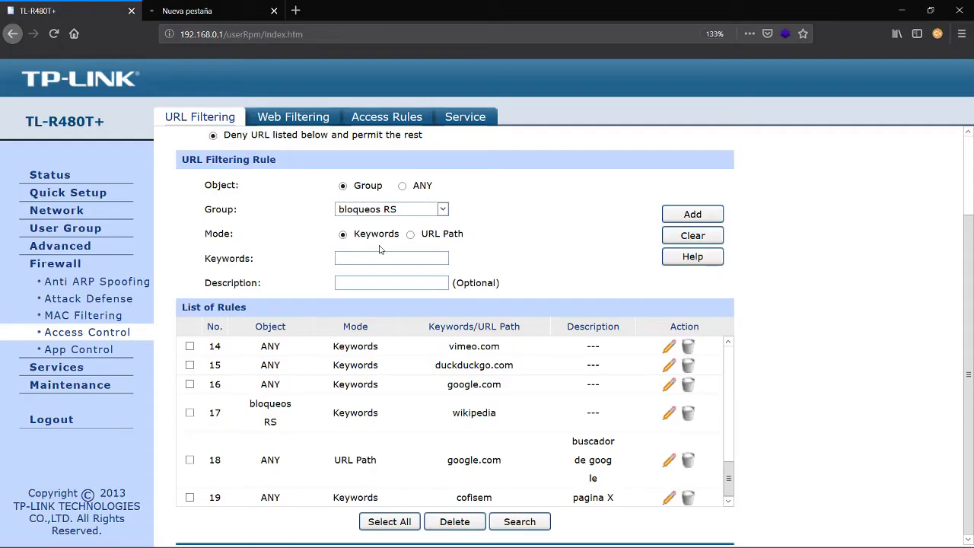
Add a URL Path rule for "caja-negra.com.mx" that applies to ANY
type("caja")
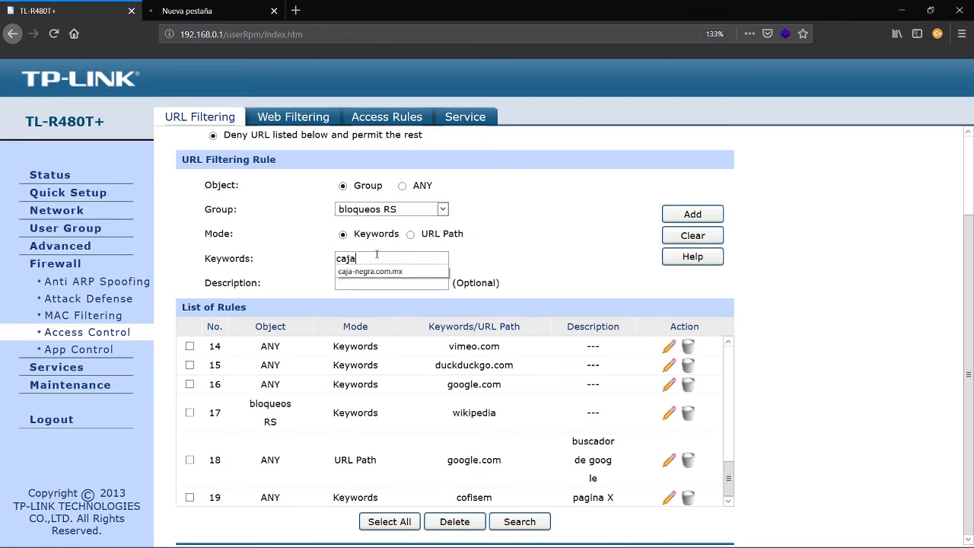
key("Down")
key("Return")
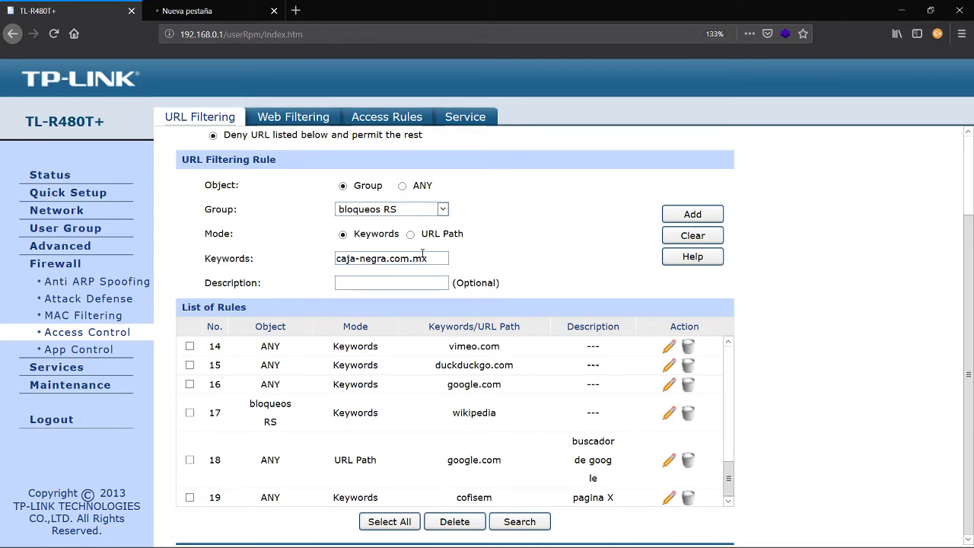
left_click(411, 234)
left_click(407, 189)
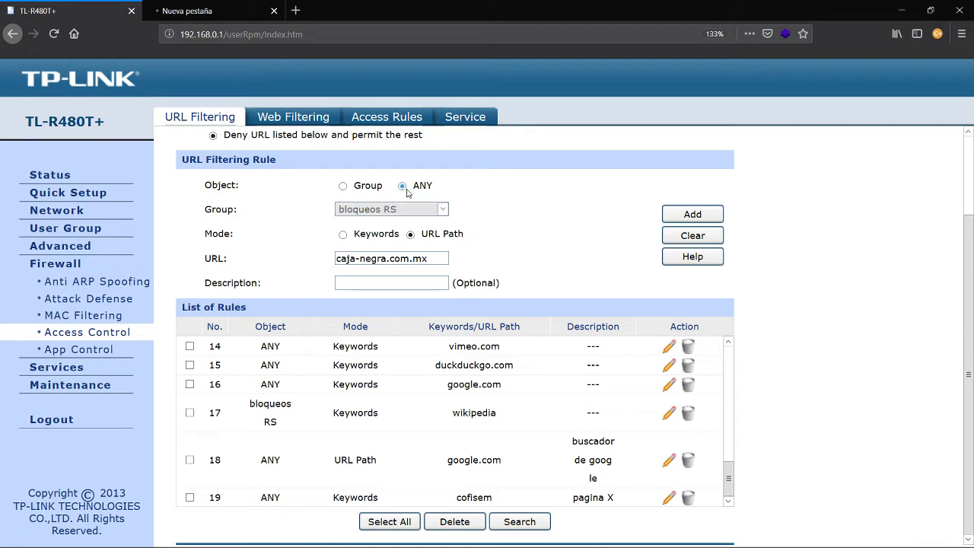
left_click(699, 219)
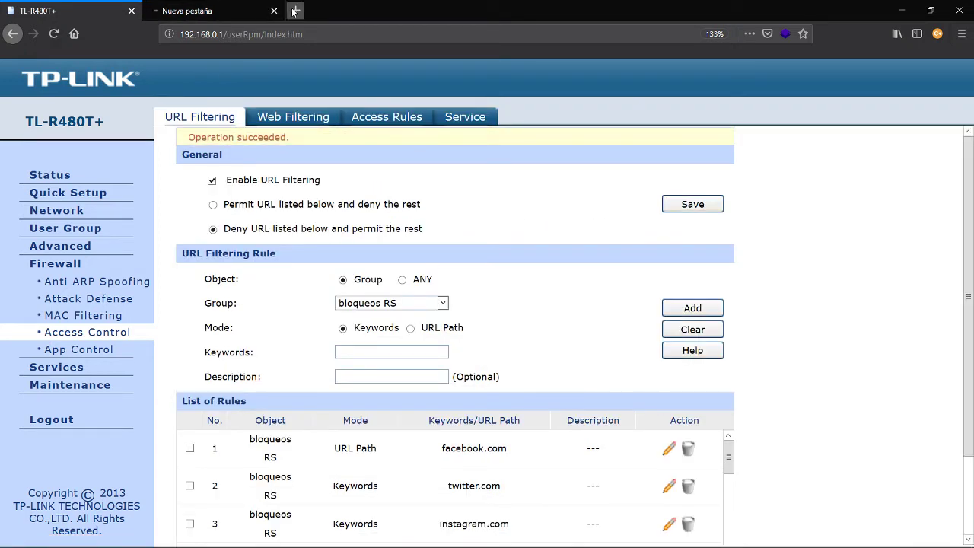
Check the cofisem.com.mx error heading in Internet Explorer against the loading cofisem.com.mx tab in Firefox, ending in Internet Explorer
key("alt+Tab")
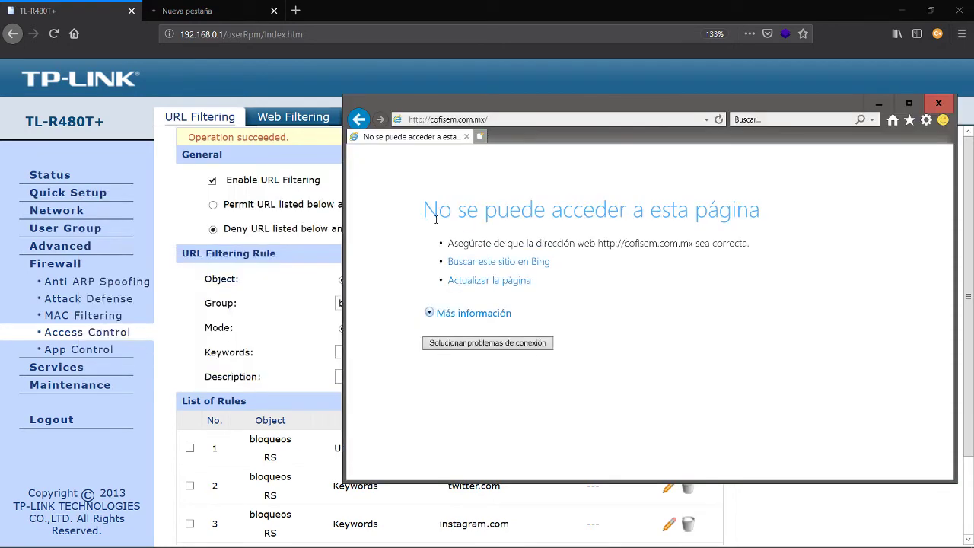
left_click_drag(423, 210, 760, 211)
left_click(183, 17)
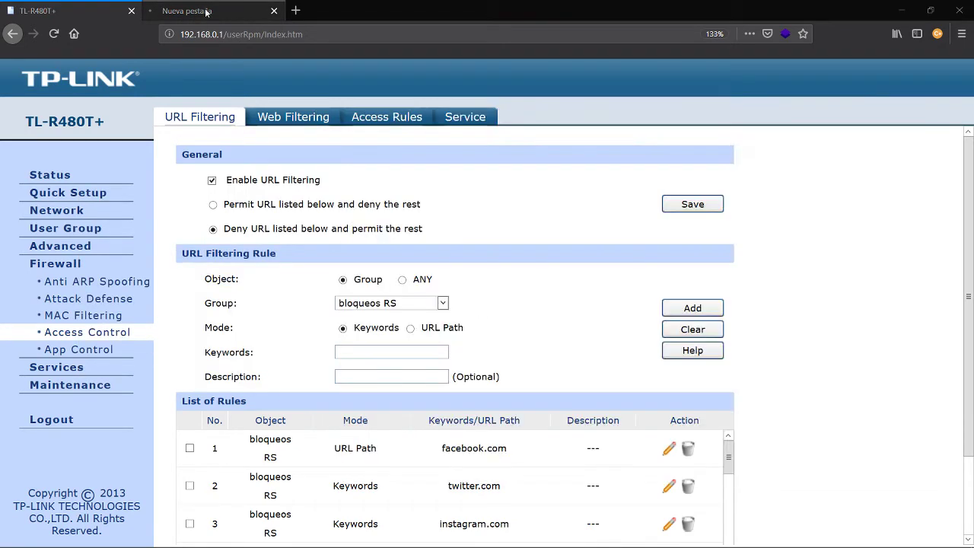
key("alt+Tab")
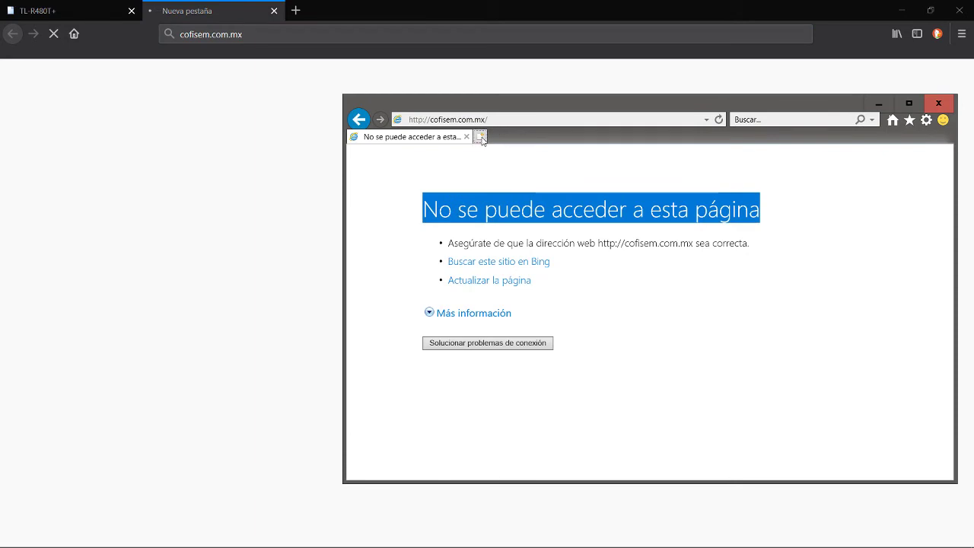
Load caja-negra.com.mx in a new Internet Explorer tab to test the new URL Path rule
left_click(480, 136)
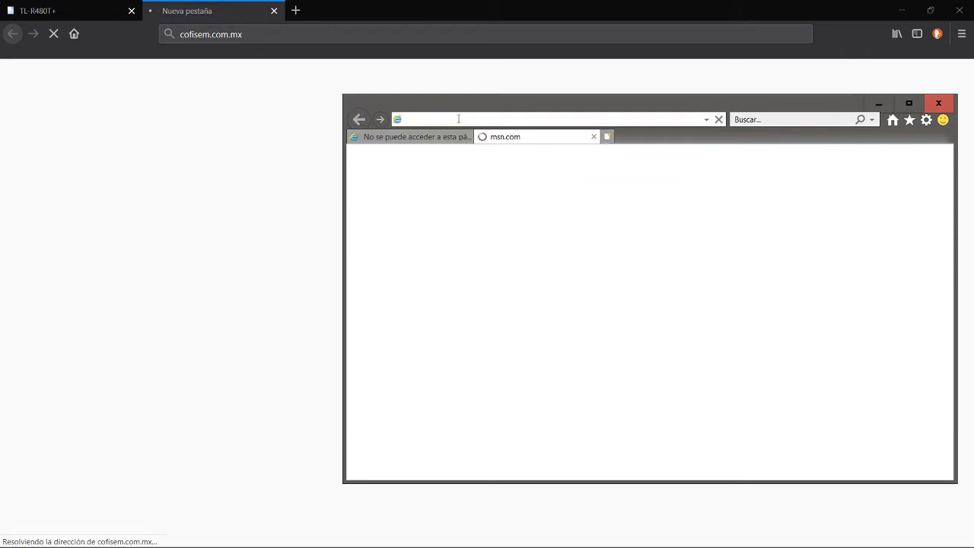
type("c")
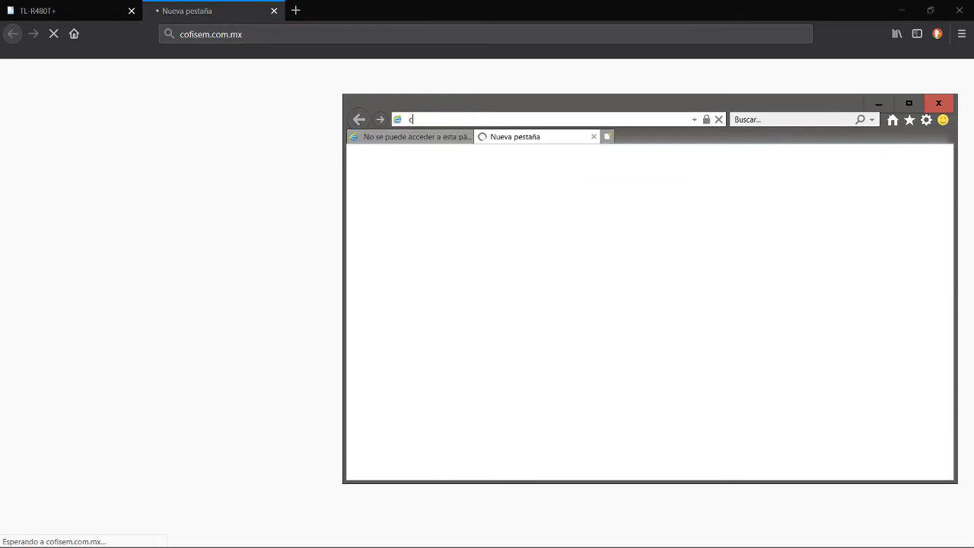
type("aja-negra.com.mx")
key("Return")
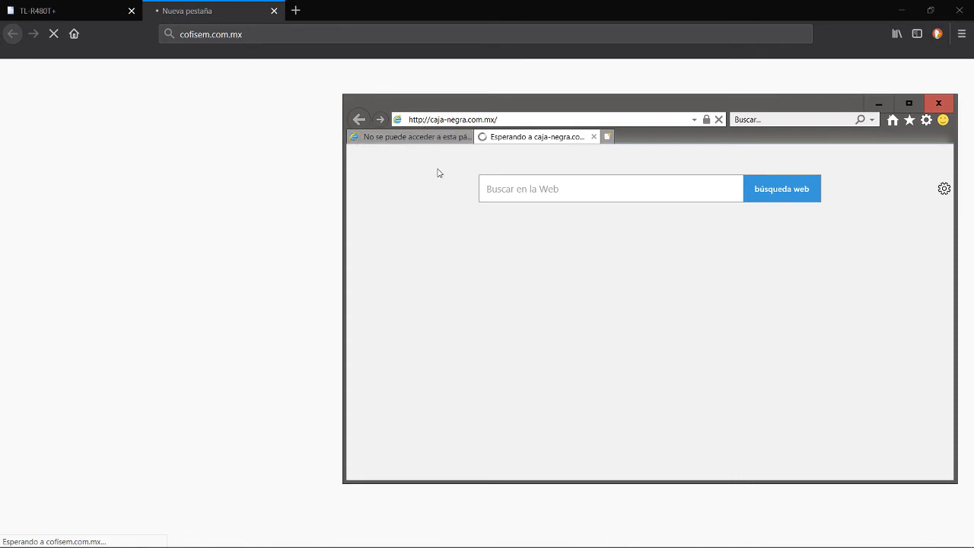
Load caja-negra.com.mx in a new Firefox tab and compare it with the same address in Internet Explorer
left_click(307, 14)
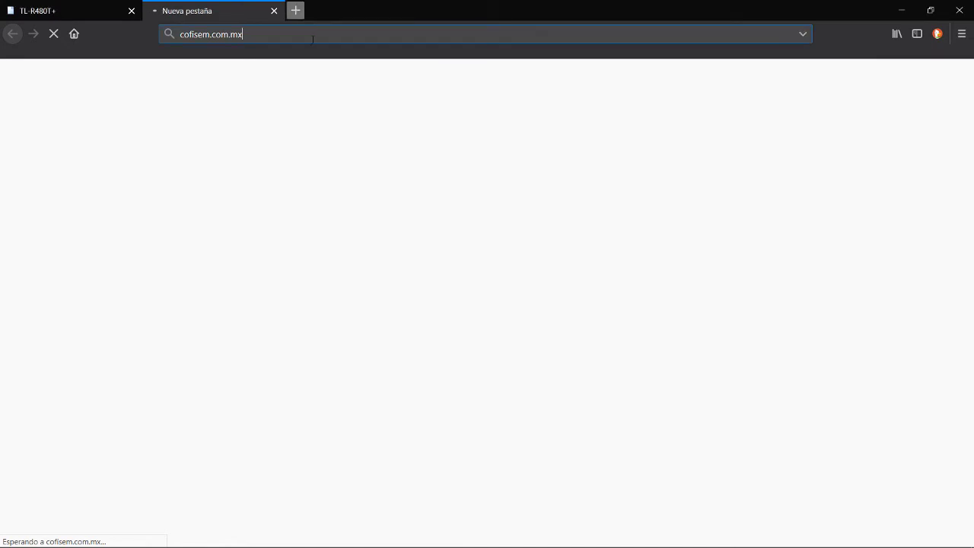
type("caja-negra.com.mx")
key("Return")
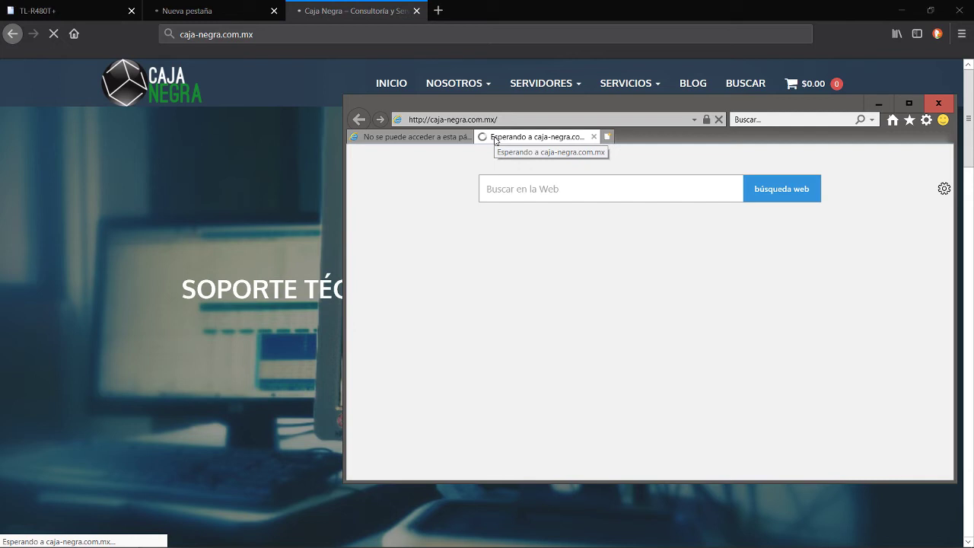
left_click(421, 119)
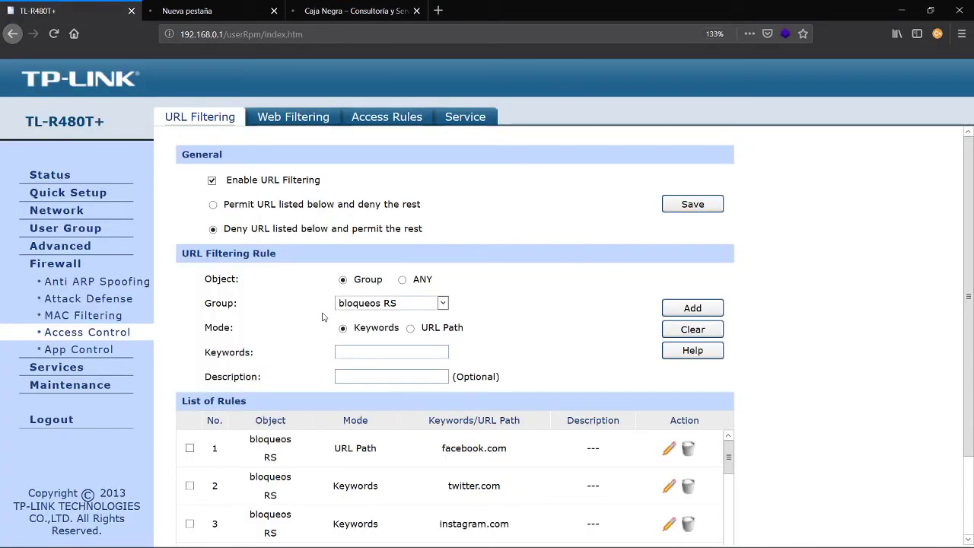
Replace the "bloqueos RS" URL Path rule for facebook.com with a Keywords rule for "facebook.com" that applies to ANY
scroll(322, 316, "down", 2)
left_click(402, 186)
left_click(385, 258)
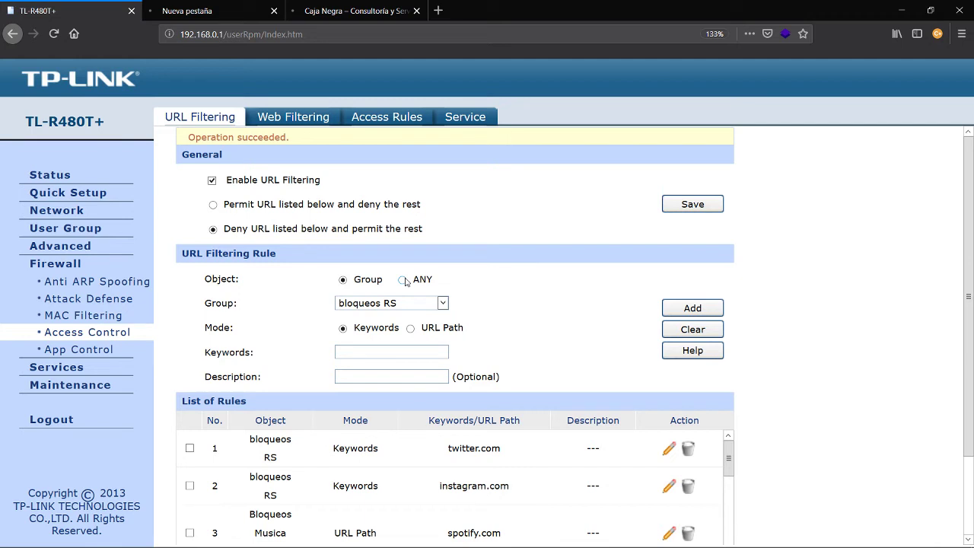
left_click(404, 280)
type("facebook.com")
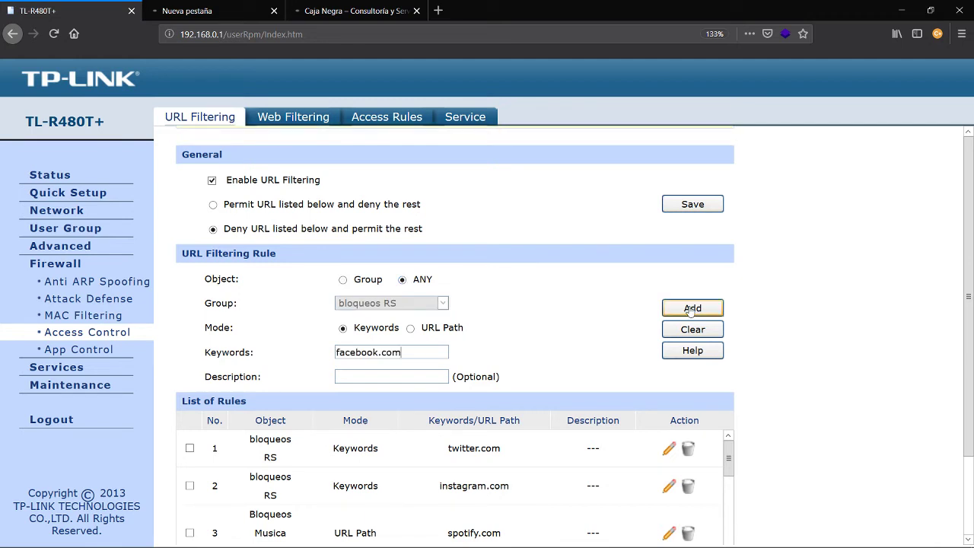
left_click(690, 309)
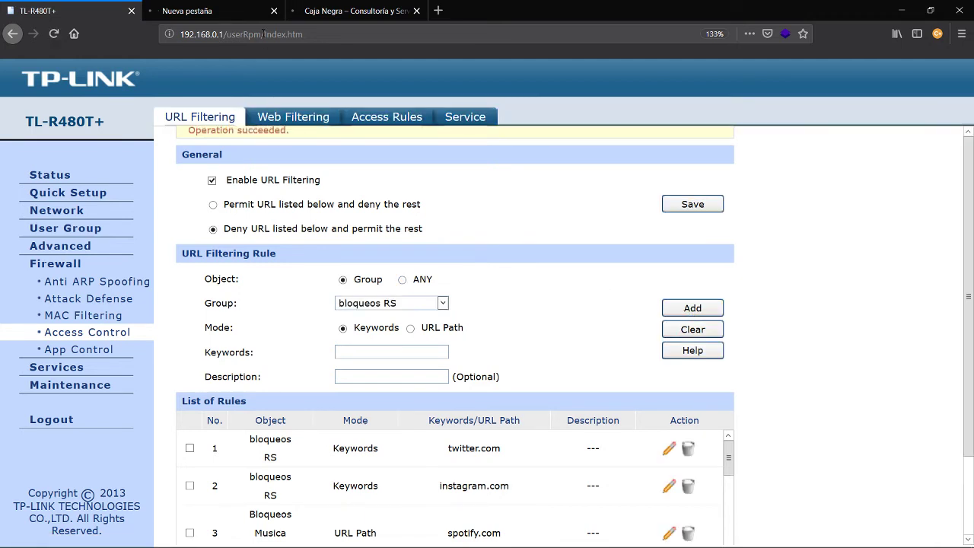
Open a new Firefox tab, look up facebook.com and select the suggested m.facebook.com notifications address
left_click(438, 10)
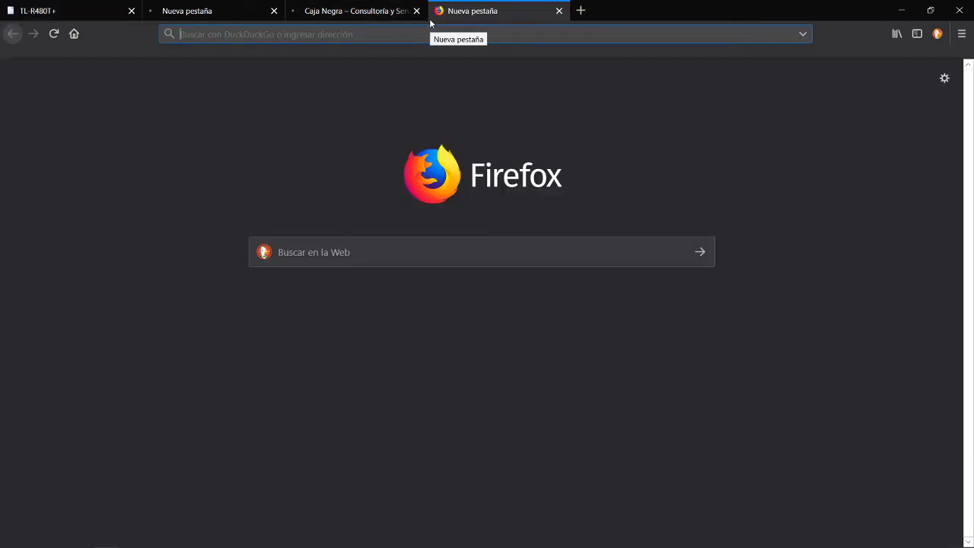
type("facebook.com/")
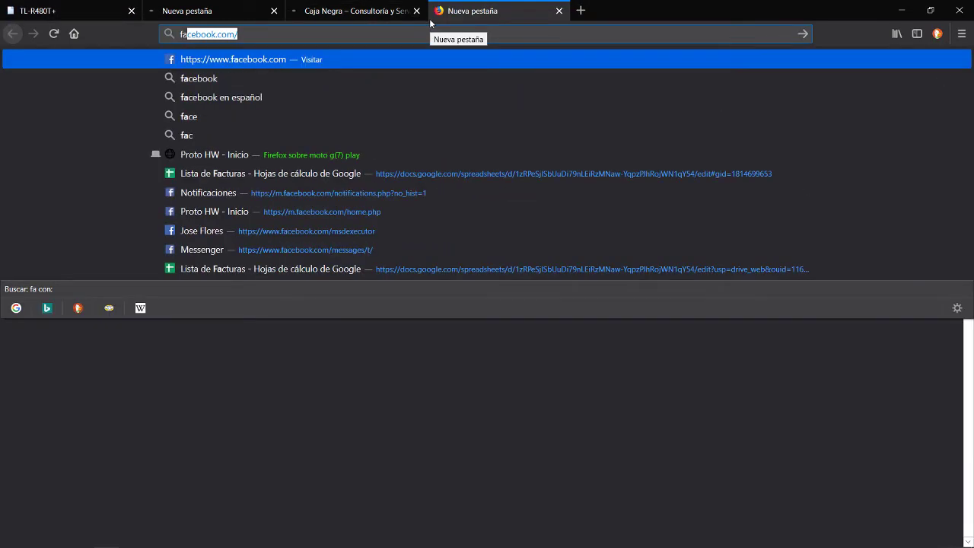
key("Down")
key("Down")
key("Down")
key("Down")
key("Down")
key("Down")
key("Down")
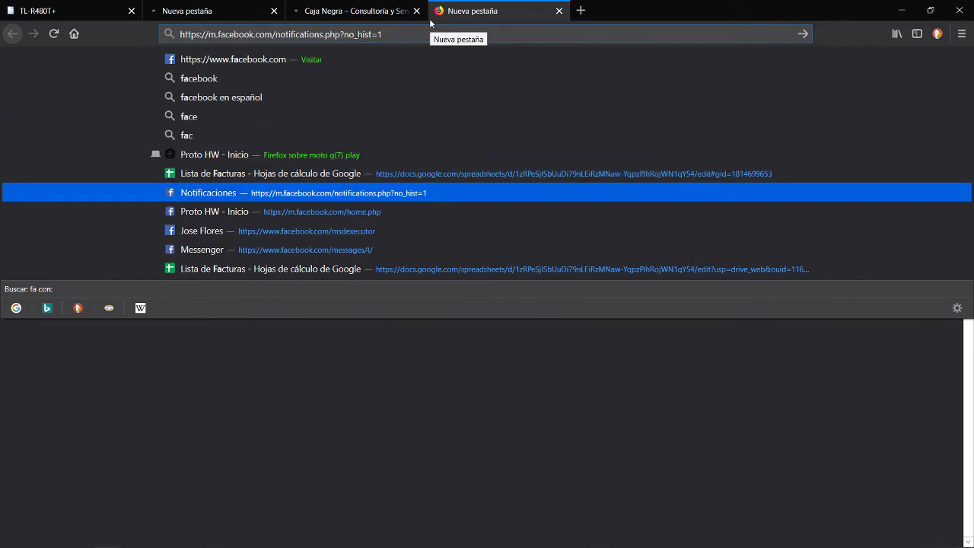
Reduce the address to Facebook's HTTPS home page, load it and view the site's security certificate
key("BackSpace")
key("BackSpace")
key("BackSpace")
key("BackSpace")
key("BackSpace")
key("BackSpace")
key("BackSpace")
key("BackSpace")
key("BackSpace")
key("BackSpace")
key("BackSpace")
key("BackSpace")
key("BackSpace")
key("BackSpace")
key("BackSpace")
key("BackSpace")
key("BackSpace")
key("BackSpace")
key("BackSpace")
key("BackSpace")
key("BackSpace")
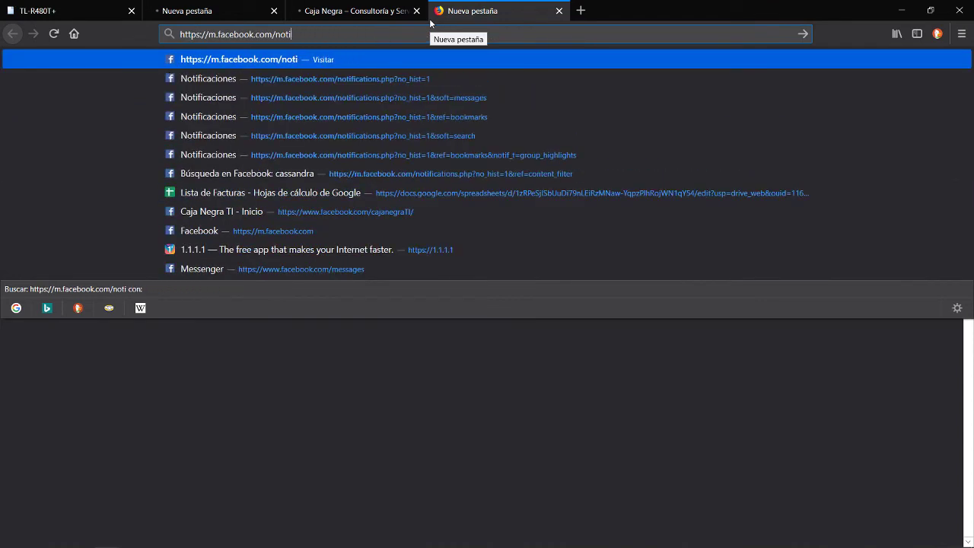
key("BackSpace")
key("Escape")
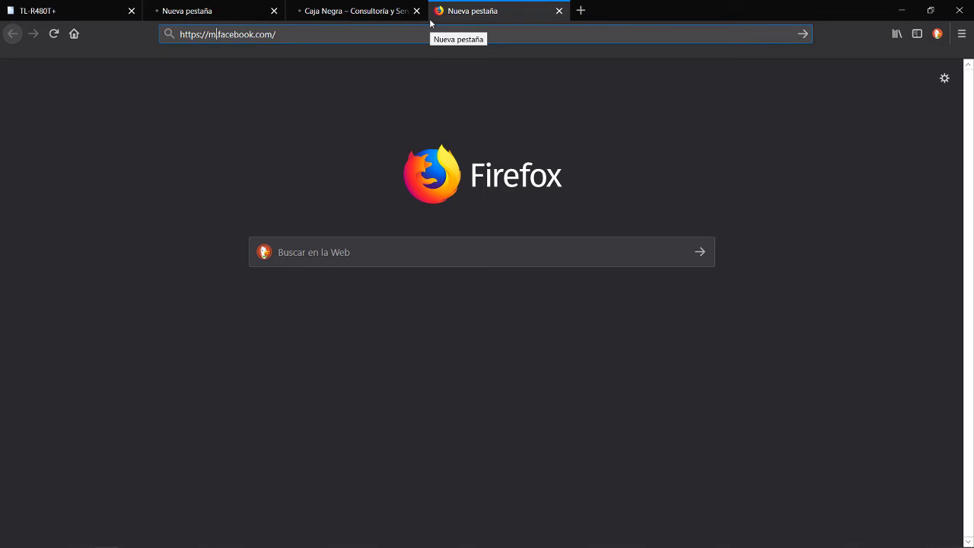
key("BackSpace")
key("BackSpace")
key("Escape")
key("Down")
key("Return")
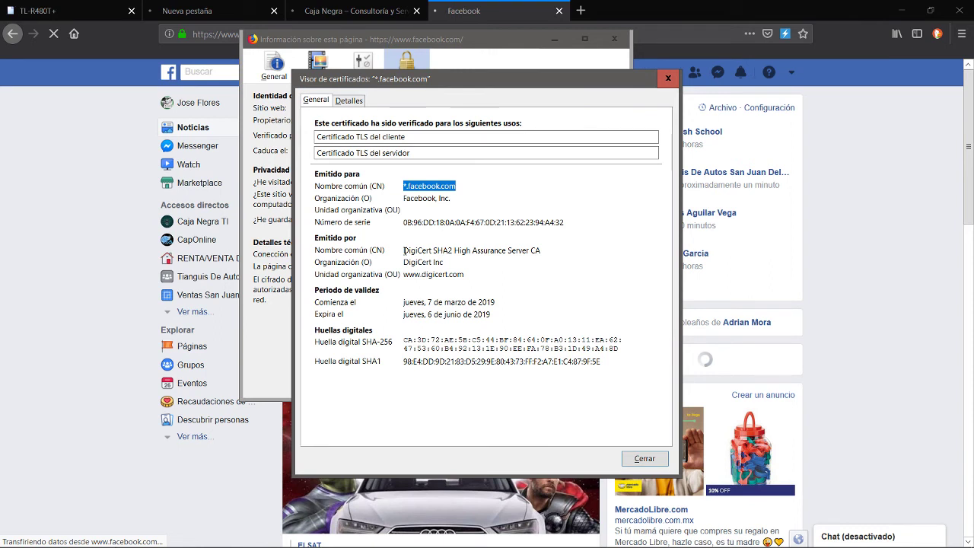
Delete the caja-negra.com.mx and facebook.com rules from the router's URL filtering list
key("ctrl+Tab")
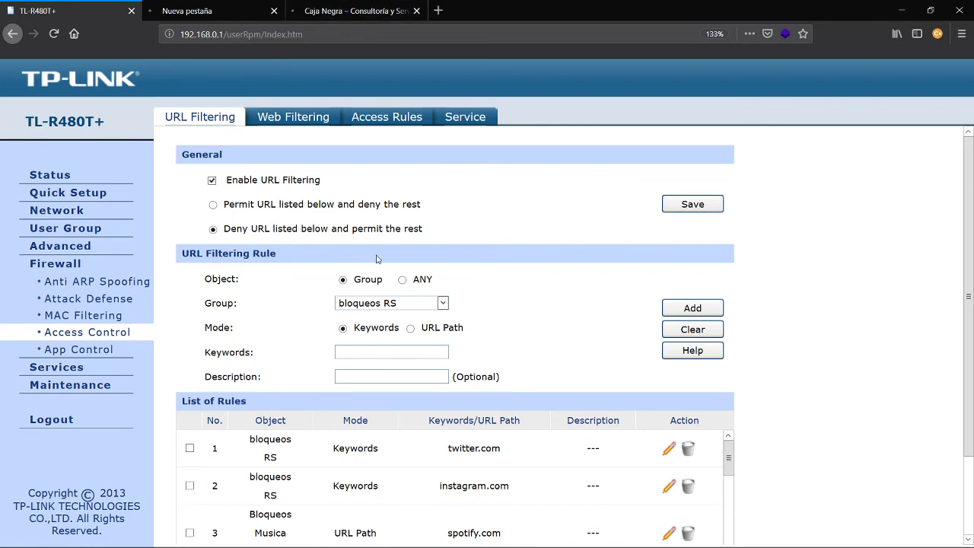
scroll(318, 315, "down", 3)
scroll(529, 457, "down", 10)
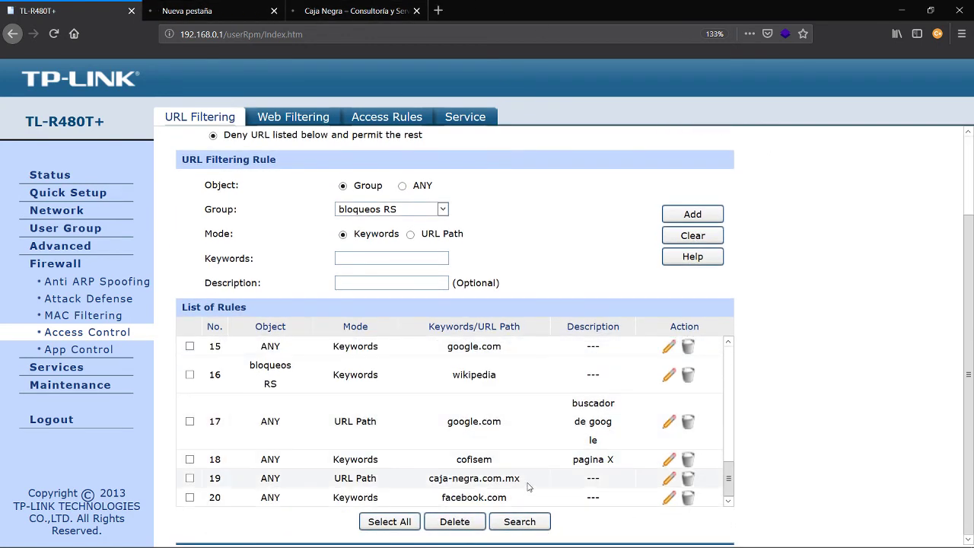
left_click(687, 480)
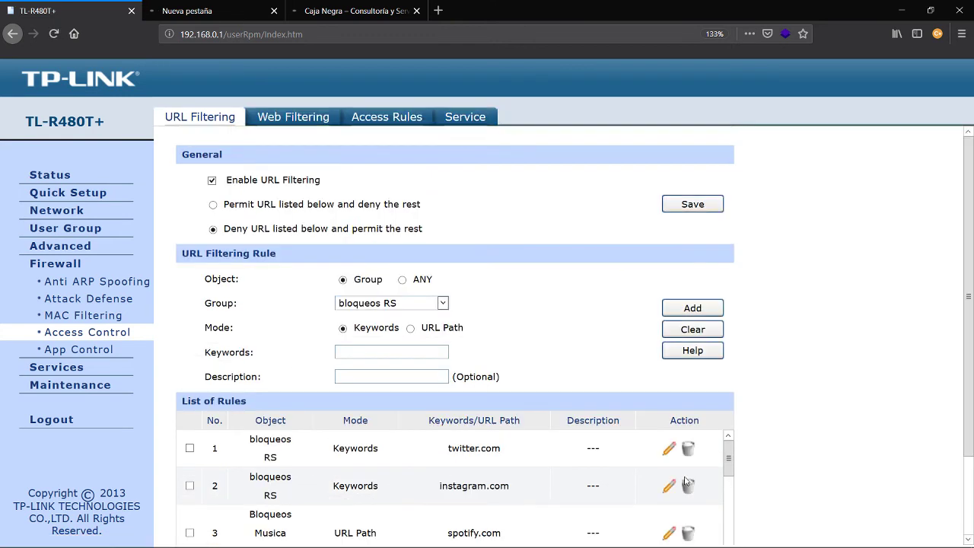
scroll(758, 454, "down", 2)
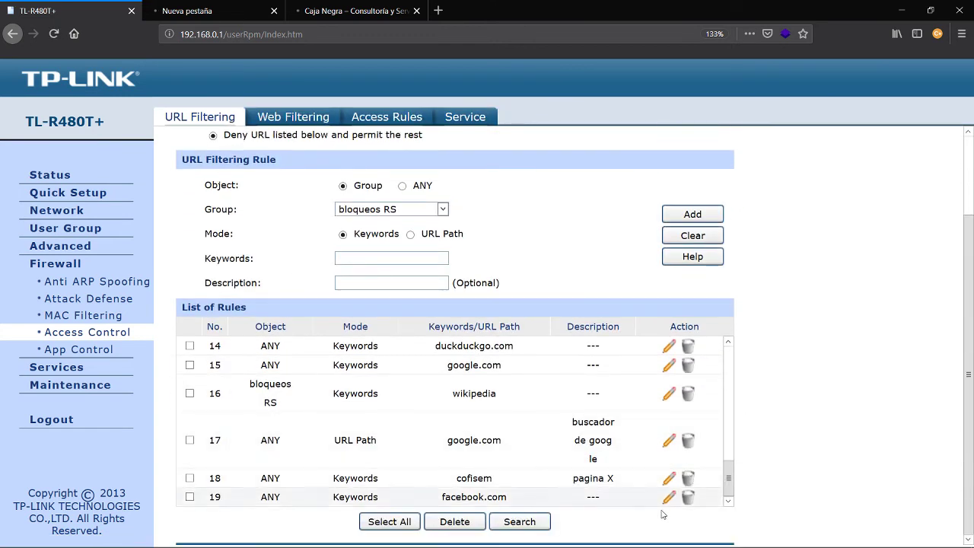
left_click(687, 495)
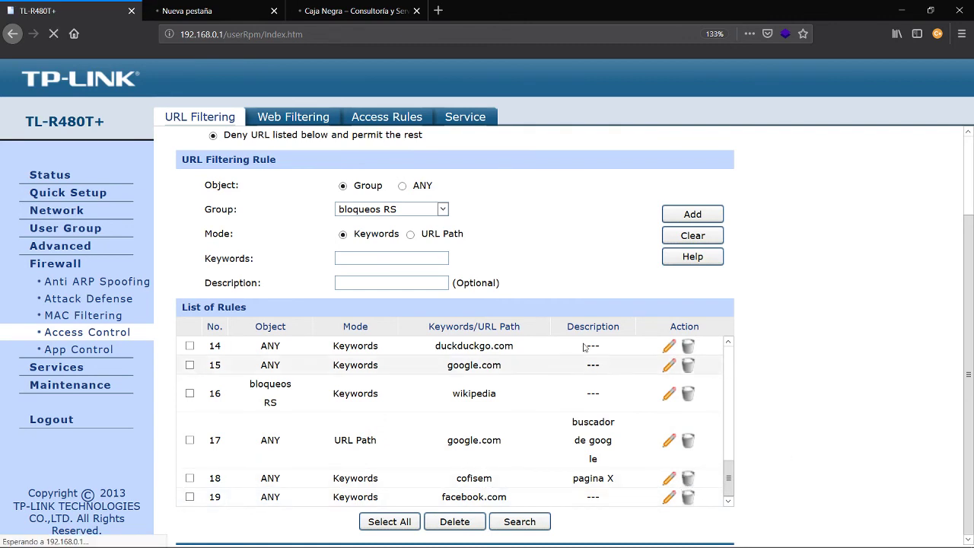
Check the cofisem.com.mx tab in Firefox and reload caja-negra.com.mx in Internet Explorer
left_click(203, 8)
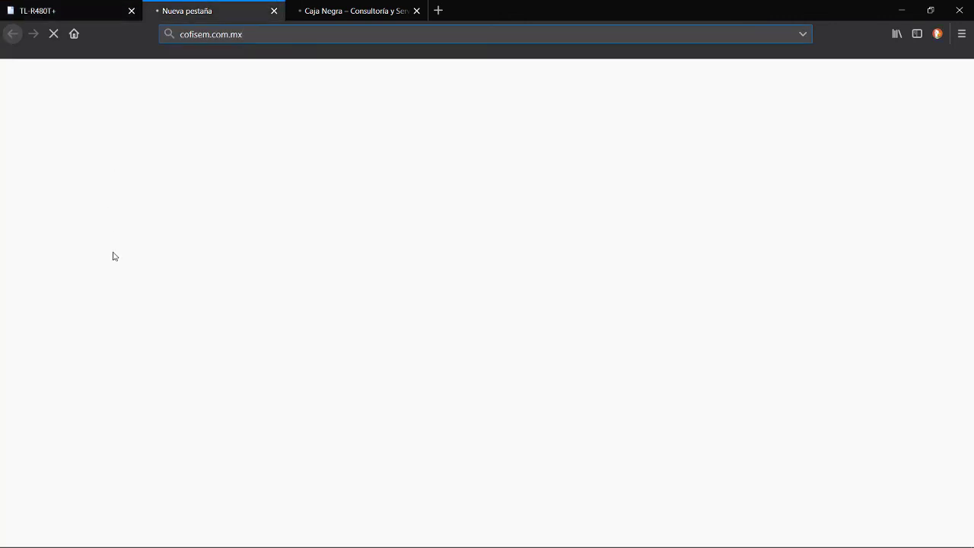
key("alt+Tab")
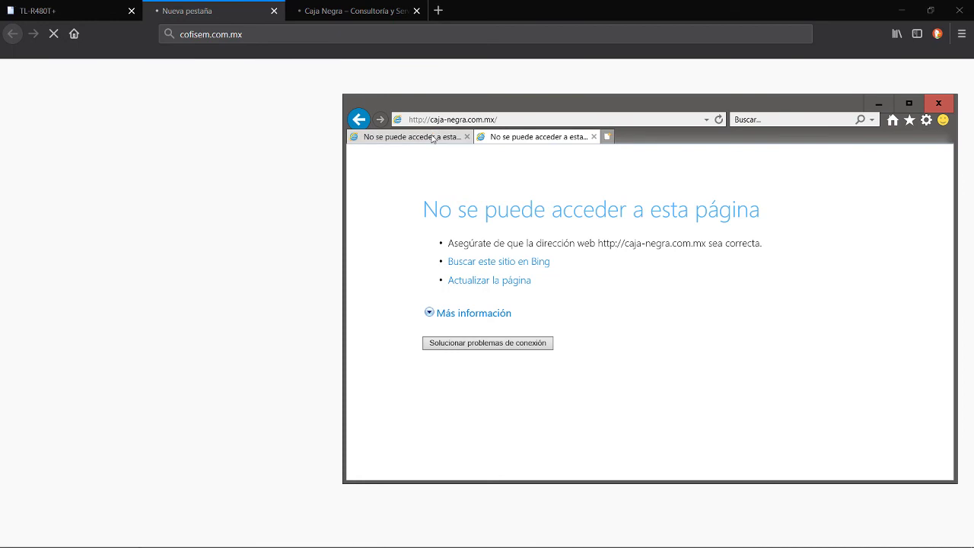
left_click(424, 124)
key("Return")
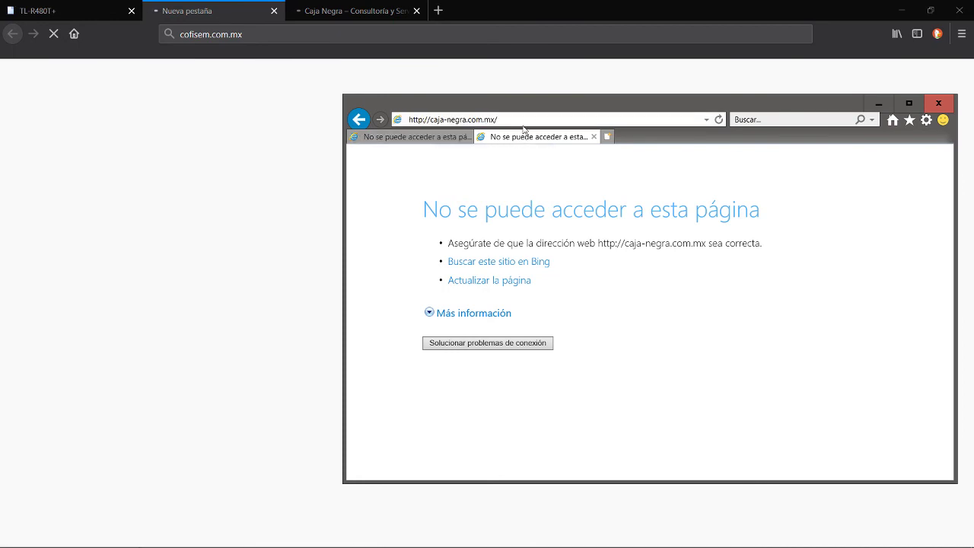
Reload cofisem.com.mx in Internet Explorer and close the caja-negra.com.mx tab there
left_click(446, 138)
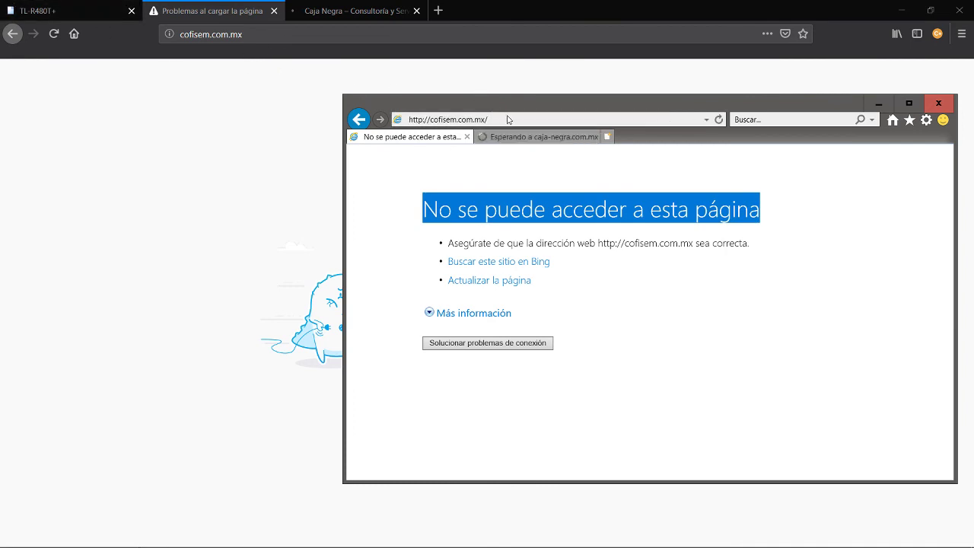
left_click(507, 120)
key("Return")
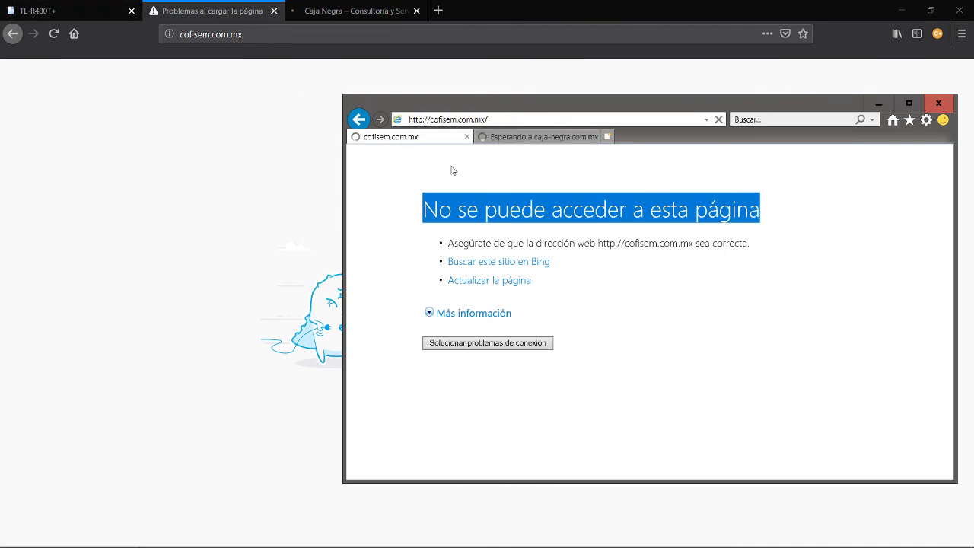
left_click(594, 137)
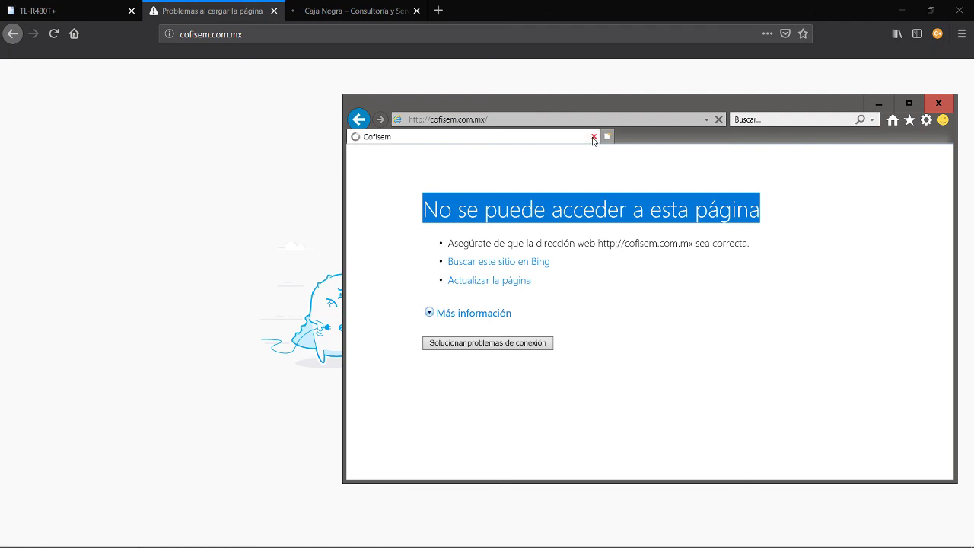
Reload cofisem.com.mx in Firefox and compare it with the same page in Internet Explorer
left_click(281, 34)
key("Return")
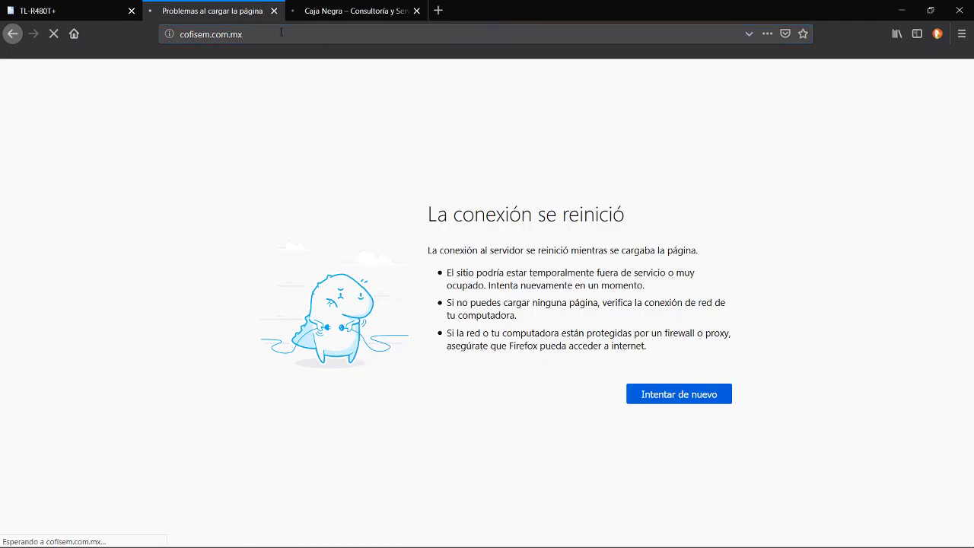
key("alt+Tab")
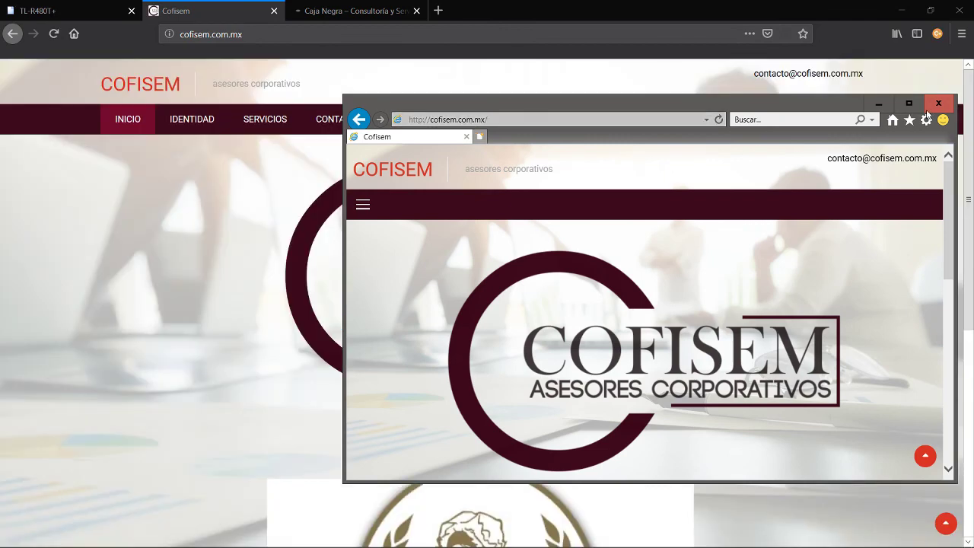
left_click(219, 221)
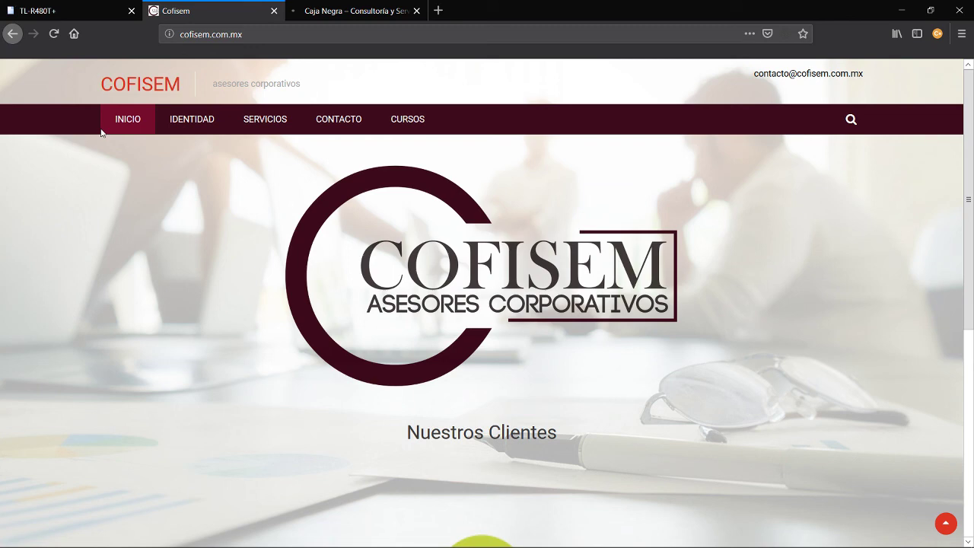
Examine the hardware version on the router's System Status page, and open the User Group settings
left_click(76, 5)
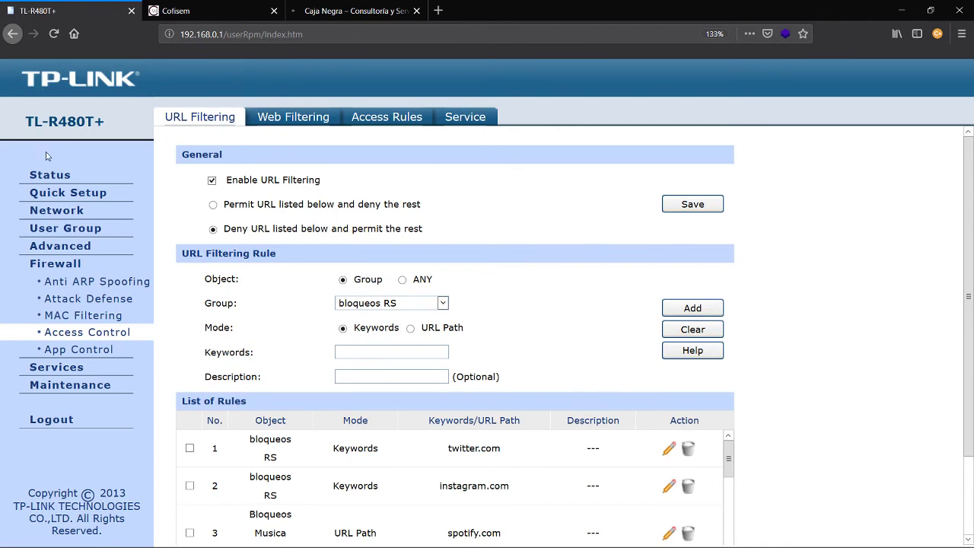
left_click(42, 175)
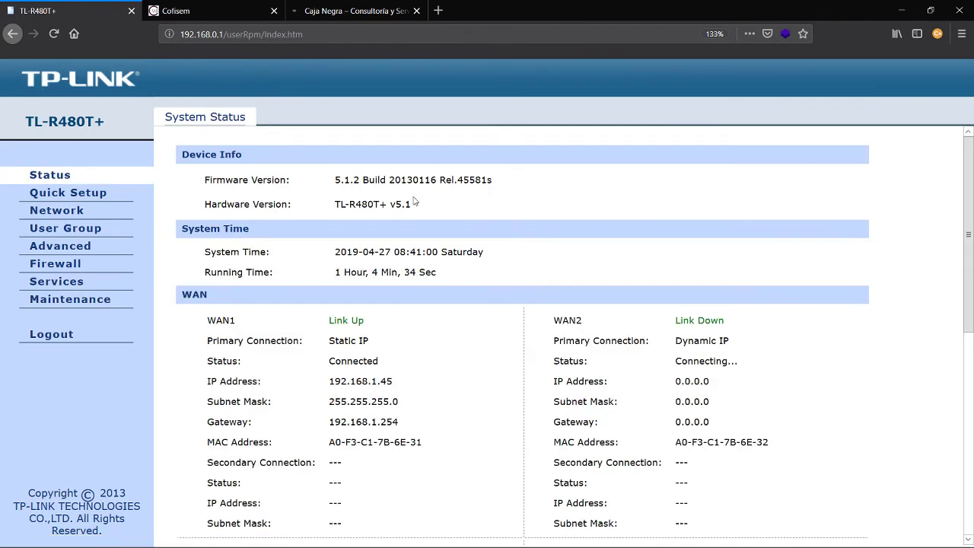
left_click_drag(431, 212, 461, 213)
left_click(462, 213)
left_click(86, 231)
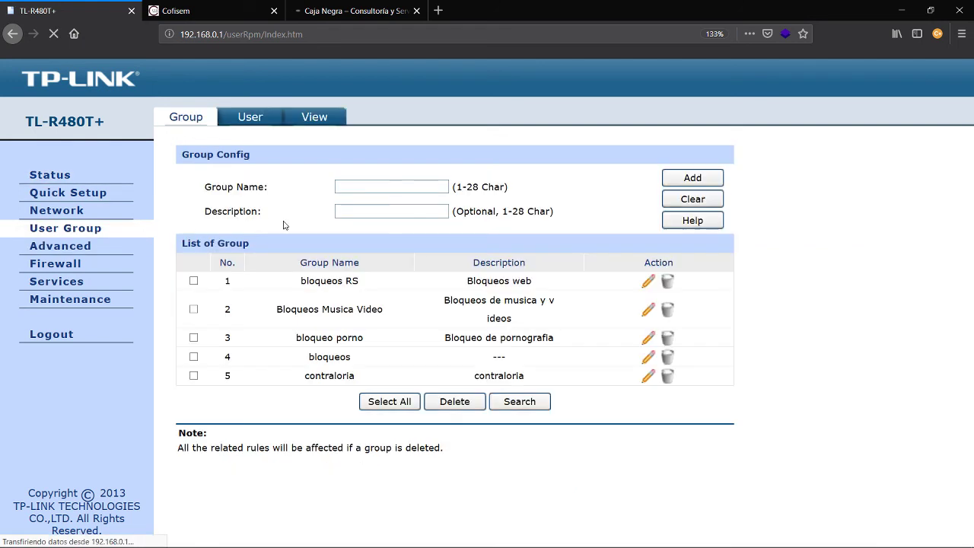